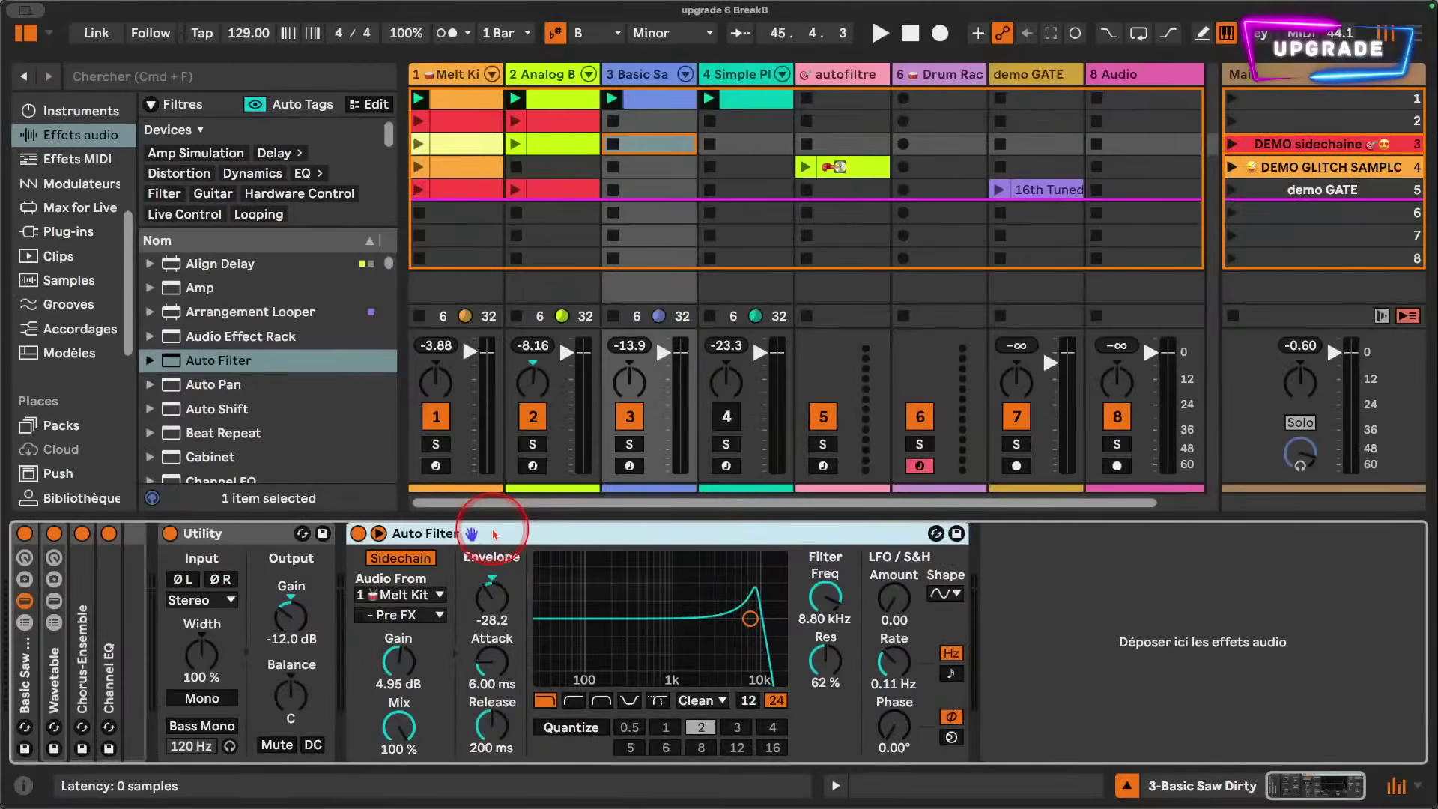
- Delete the Auto Filter from the Basic Saw Dirty track and launch scene 2
key("Delete")
left_click(507, 140)
left_click(1231, 121)
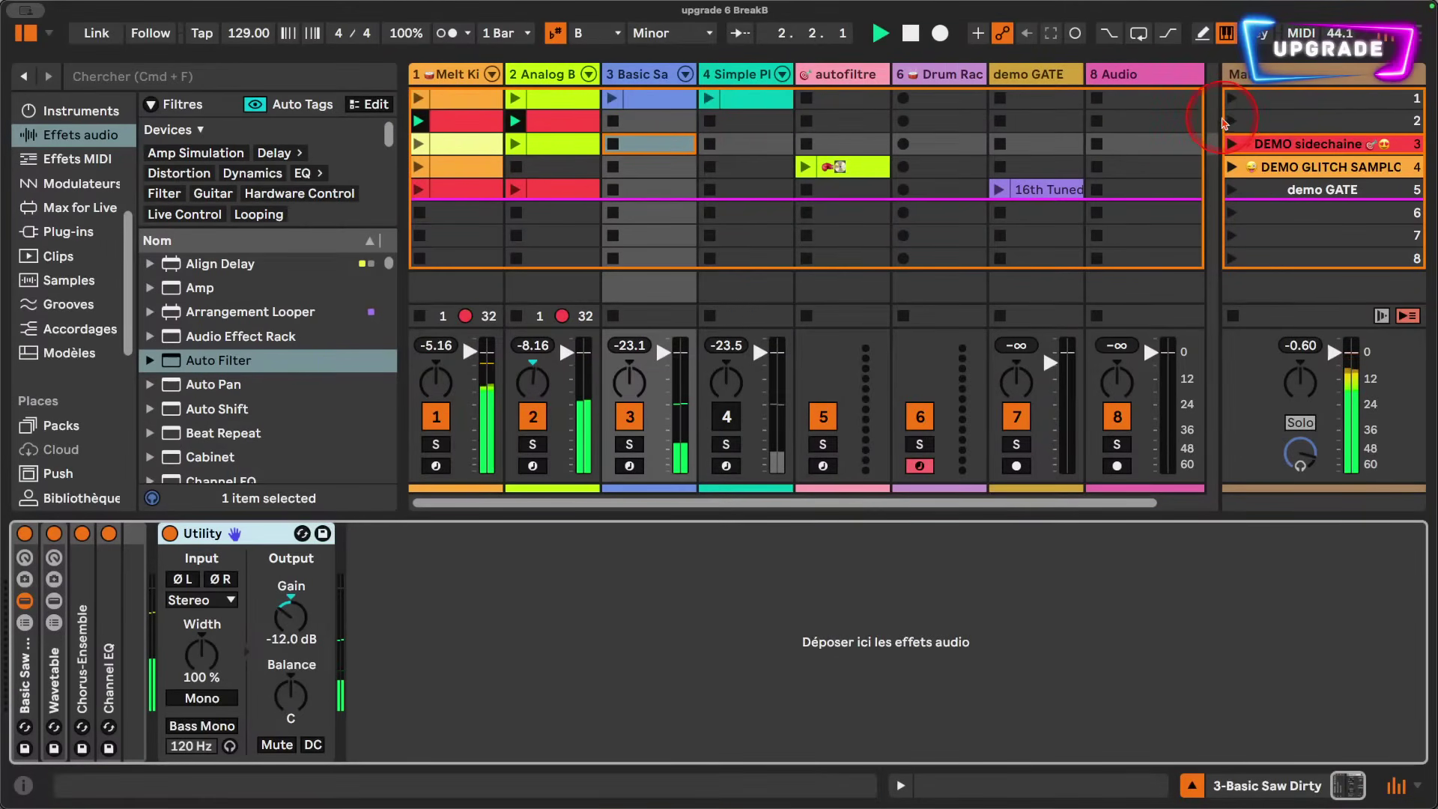
- Launch the demo GATE scene and solo the demo GATE track, with its Gate device in view
scroll(937, 113, "right", 2)
left_click(934, 80)
left_click(1169, 196)
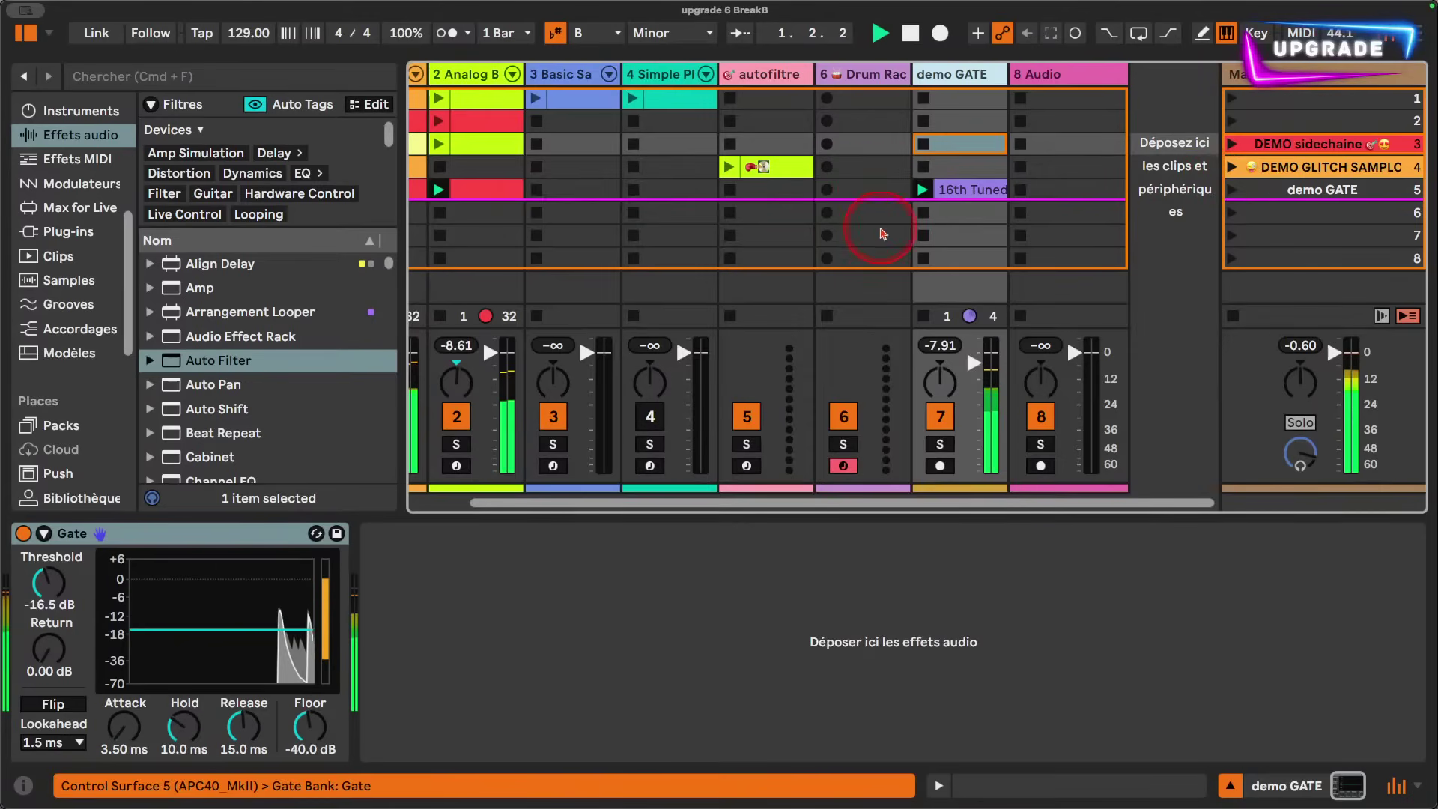
left_click(946, 123)
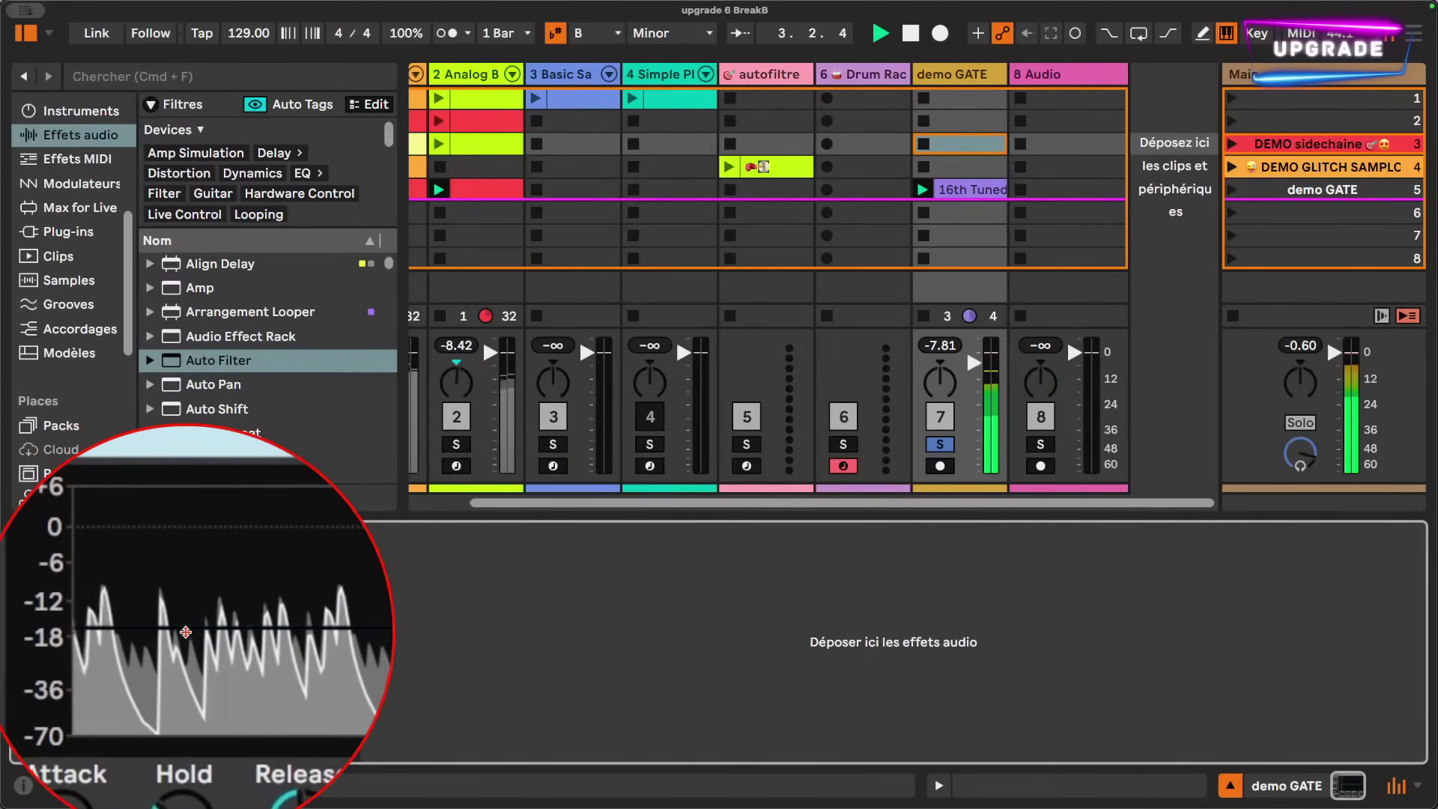
- Set the Gate's floor to -∞ dB and try thresholds of -2.57 dB and -11.1 dB
left_click_drag(50, 583, 50, 558)
left_click_drag(308, 725, 308, 765)
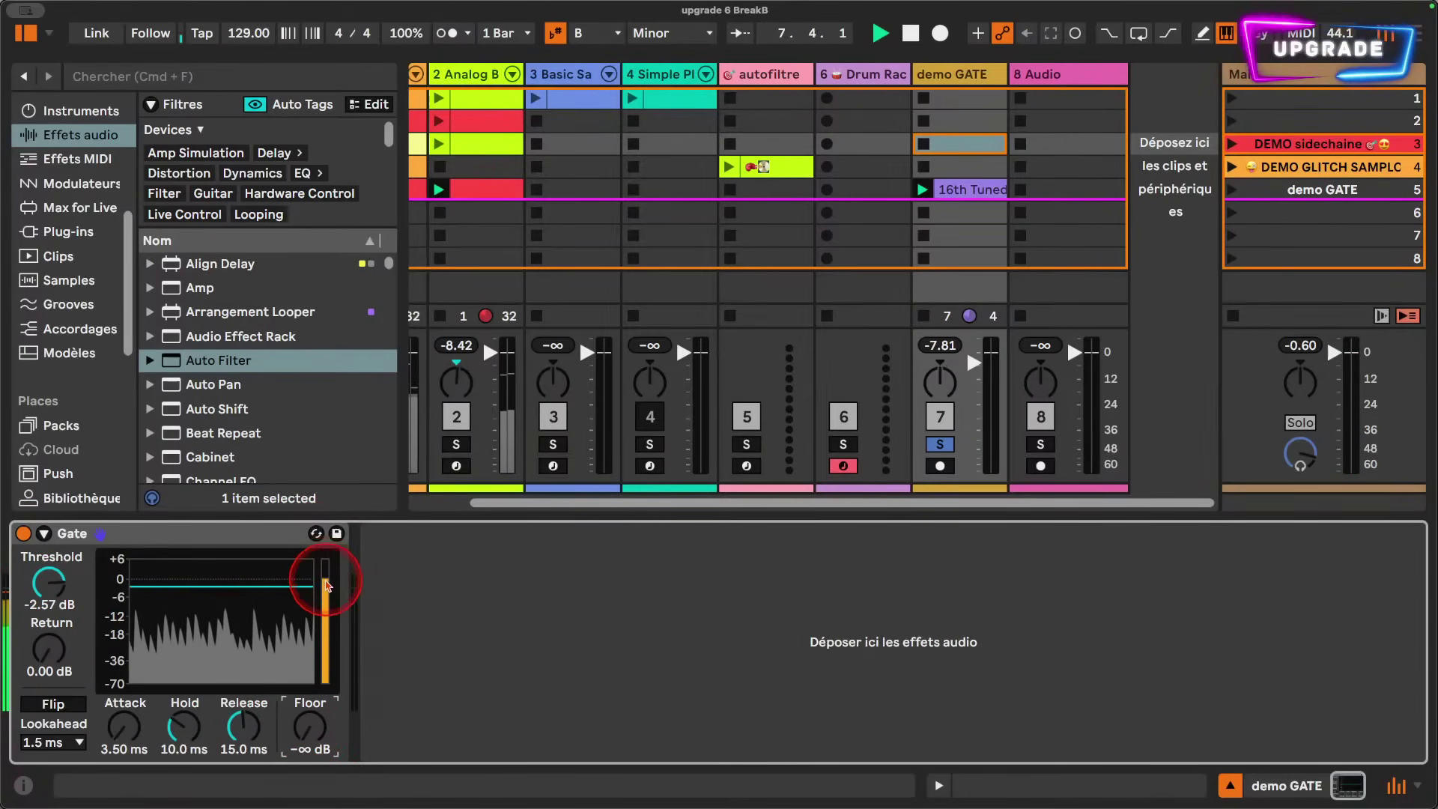
mouse_move(307, 729)
left_mouse_down()
mouse_move(307, 690)
mouse_move(311, 749)
left_mouse_up()
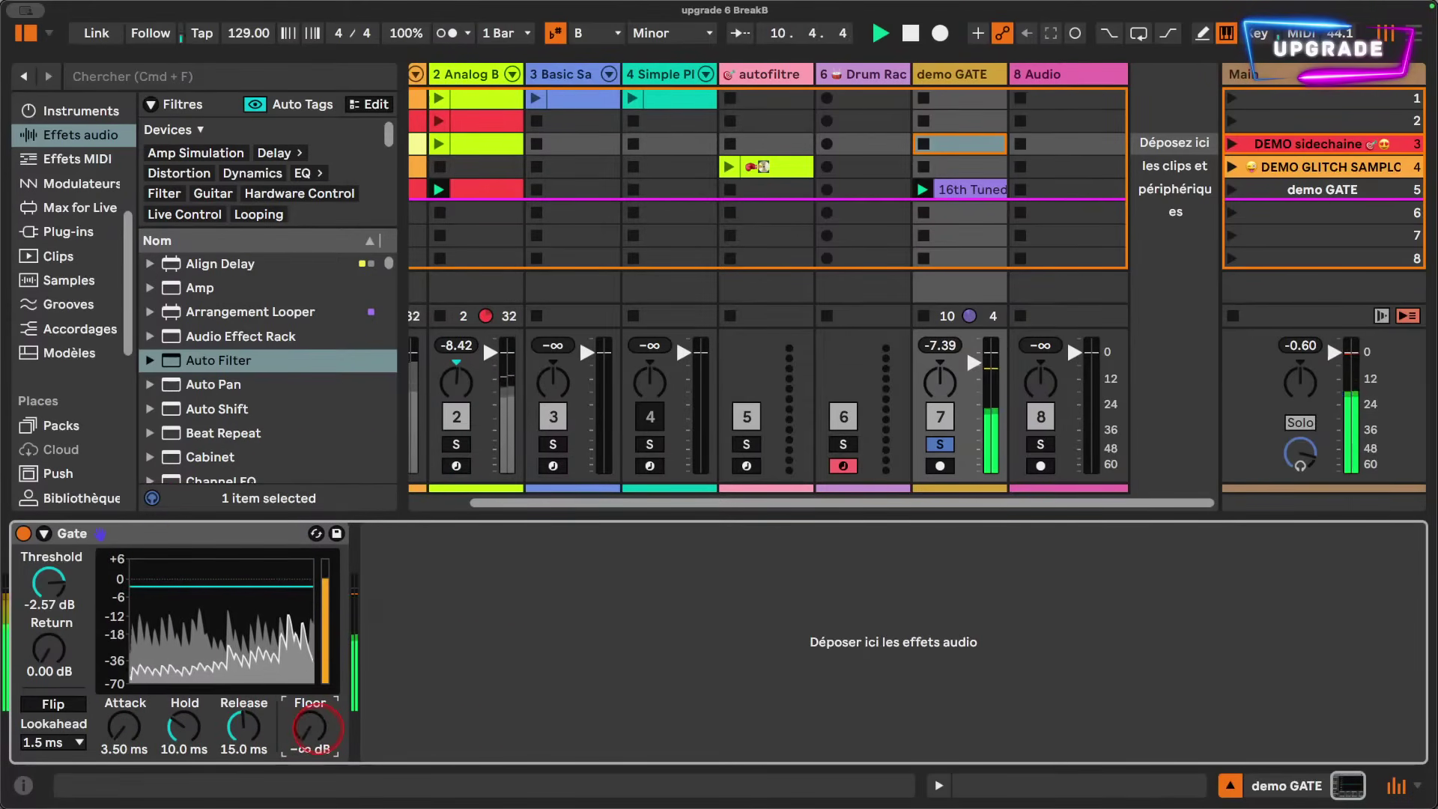
left_click_drag(49, 583, 49, 618)
left_click(166, 660)
- Compare the demo GATE track with the Gate bypassed and active, both soloed and in the full mix
left_click(24, 533)
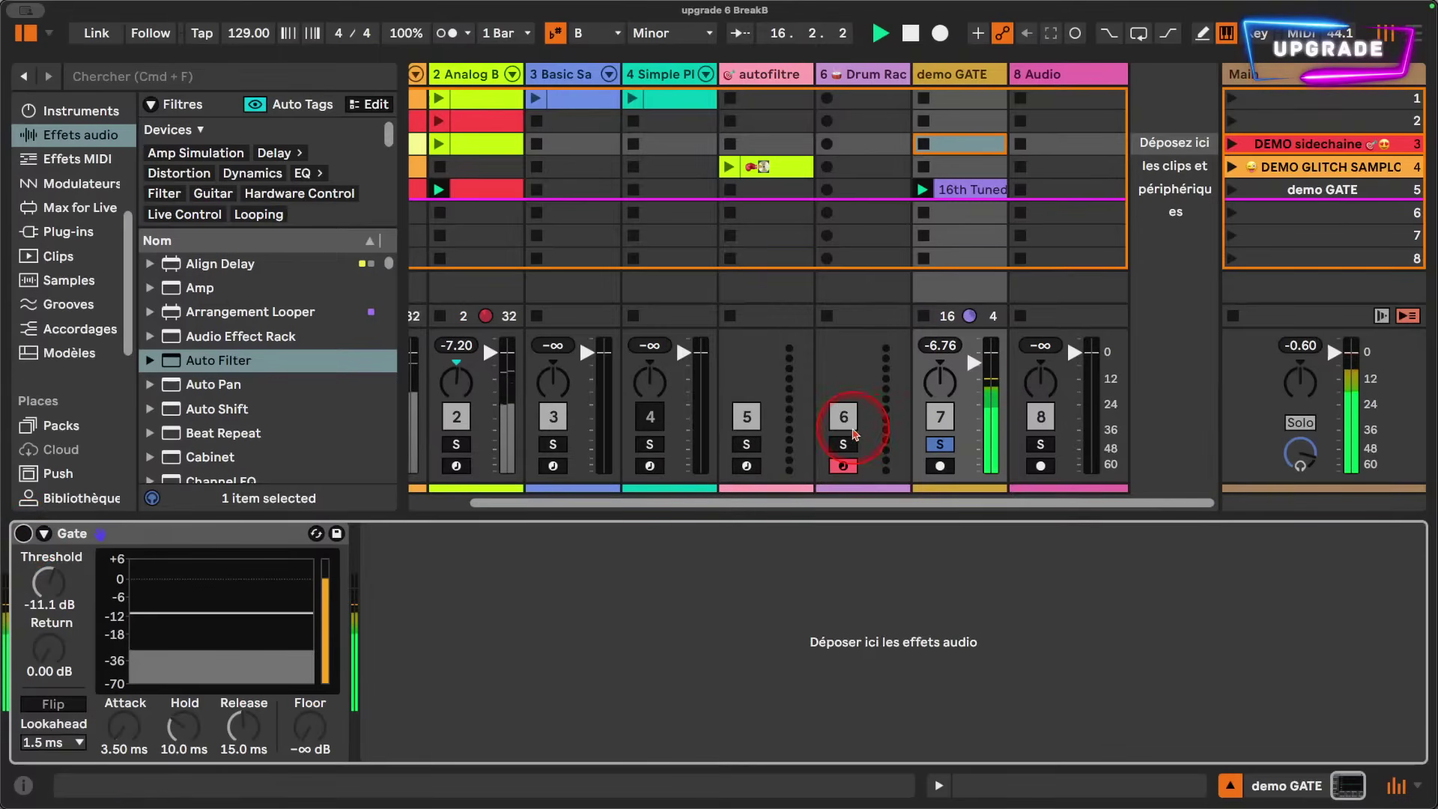
left_click(940, 445)
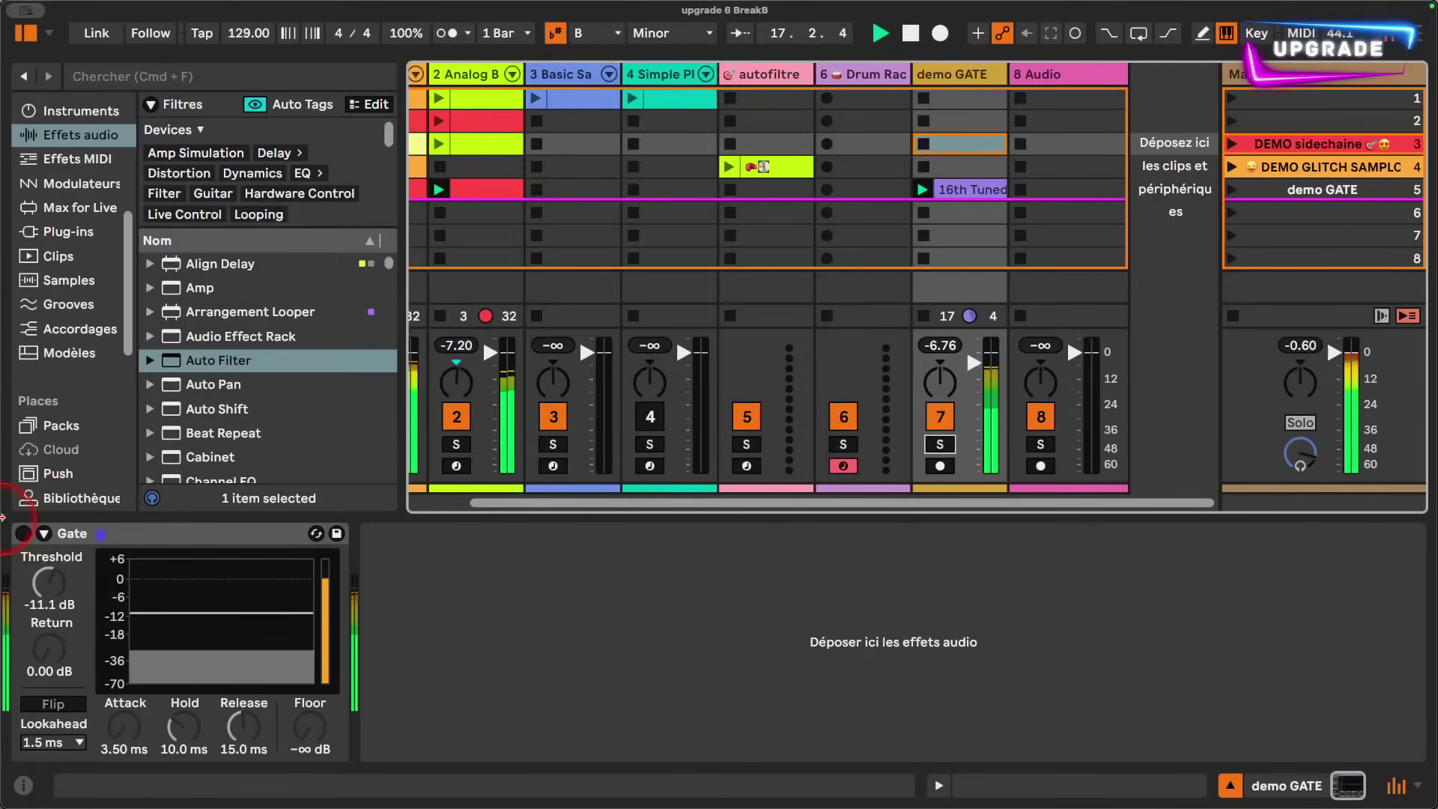
left_click(23, 534)
left_click(24, 534)
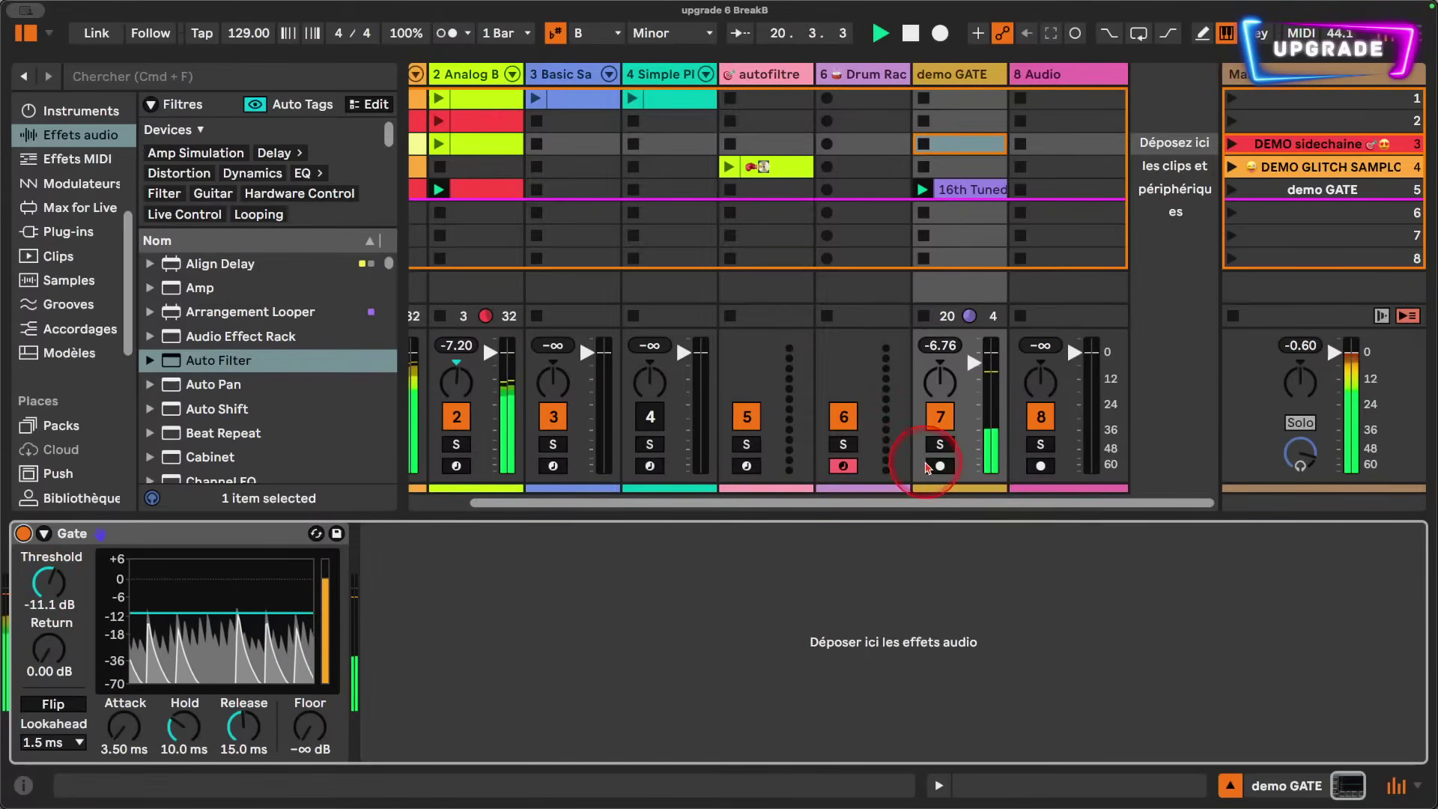
left_click(940, 445)
- Try several Gate threshold and return combinations, ending at a threshold of -21.2 dB and a return of 0.19 dB
left_click(47, 584)
left_click_drag(47, 583, 47, 584)
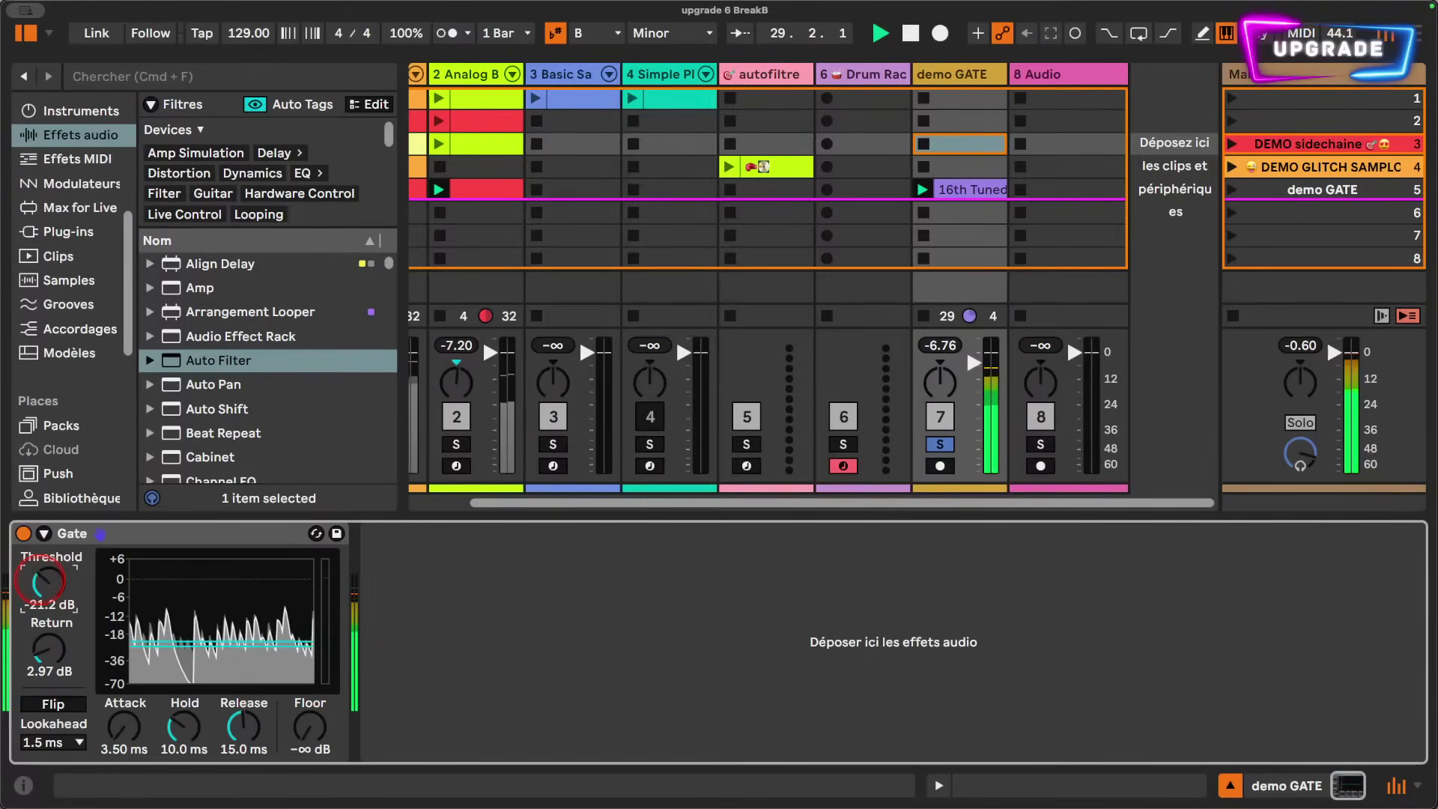
left_click(43, 648)
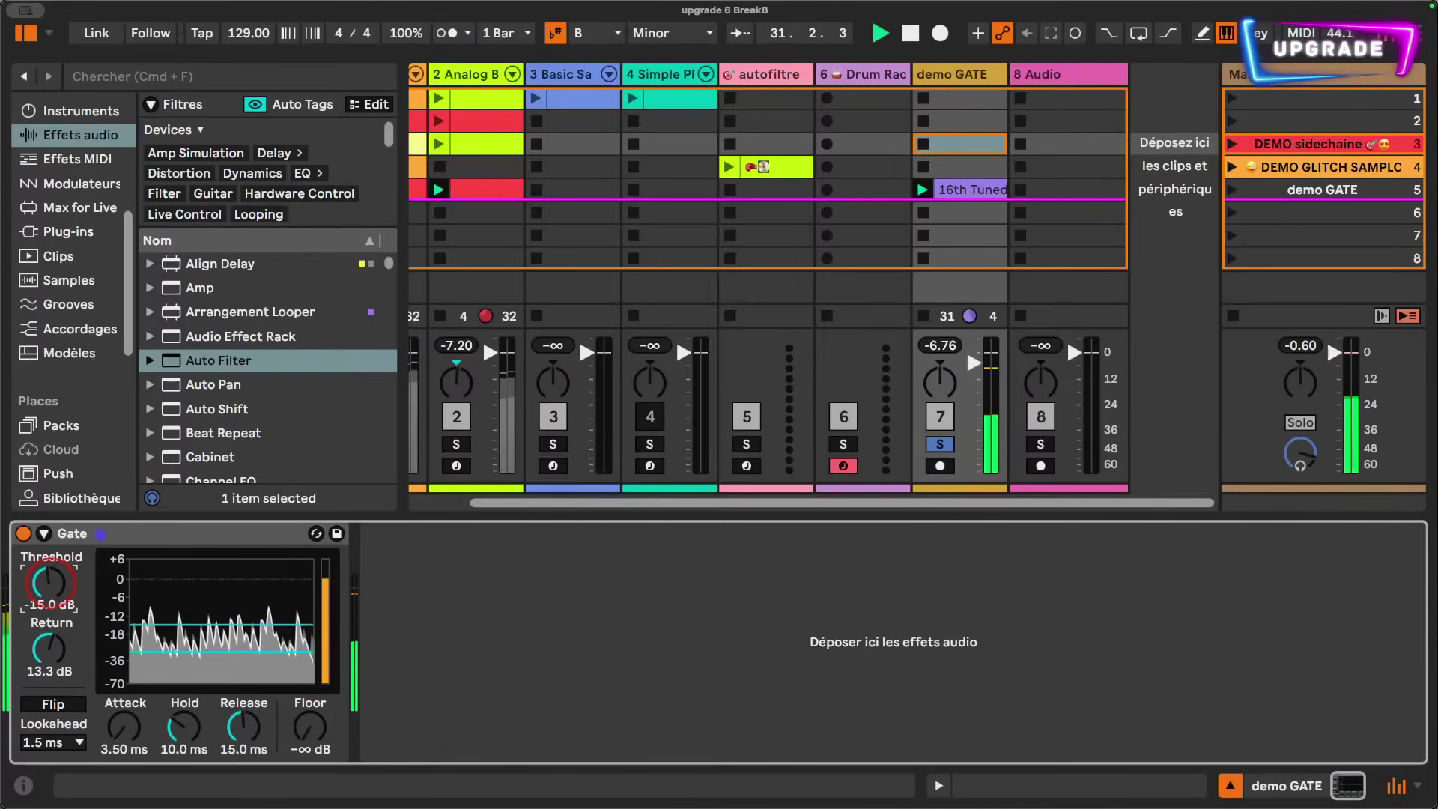
left_click_drag(40, 653, 43, 663)
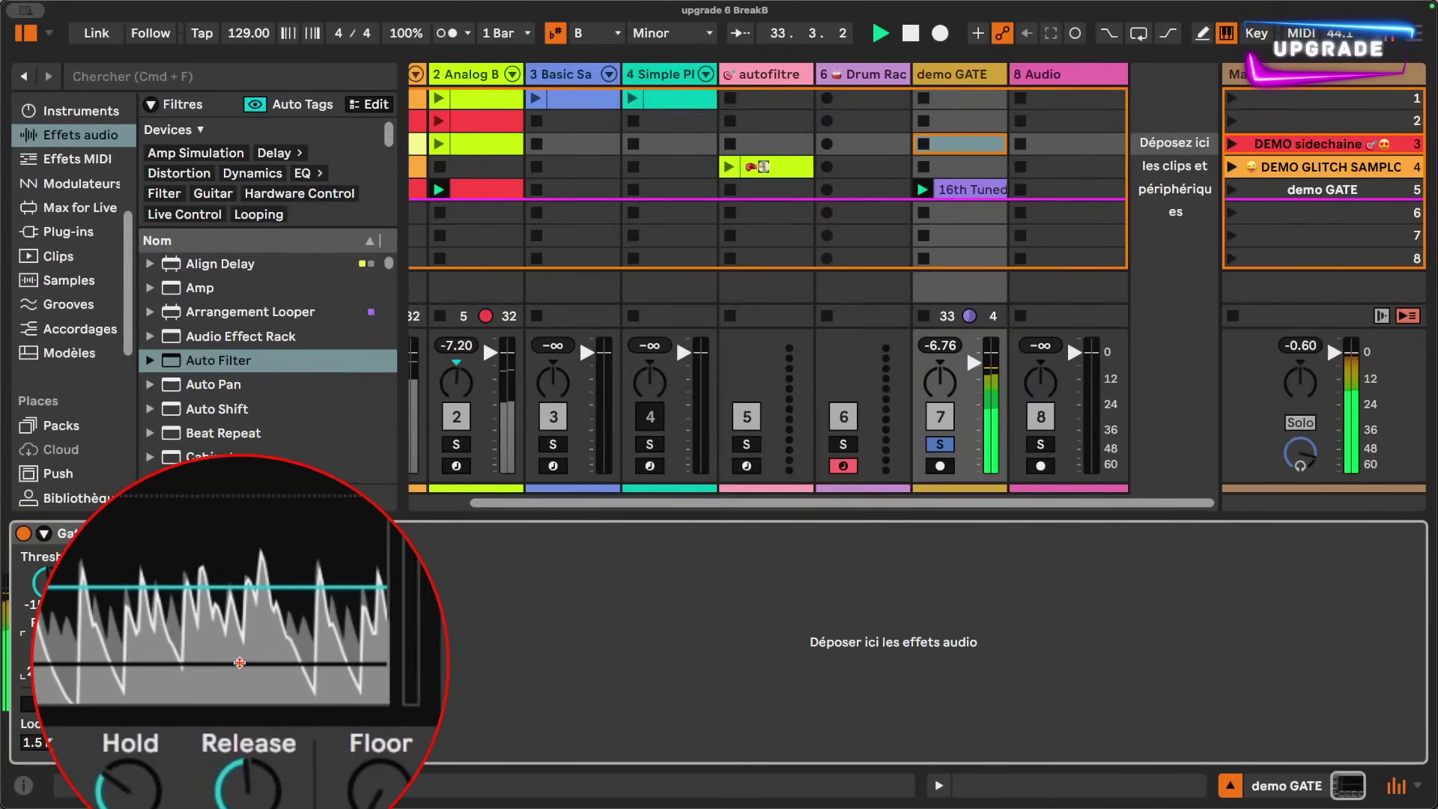
left_click(257, 661)
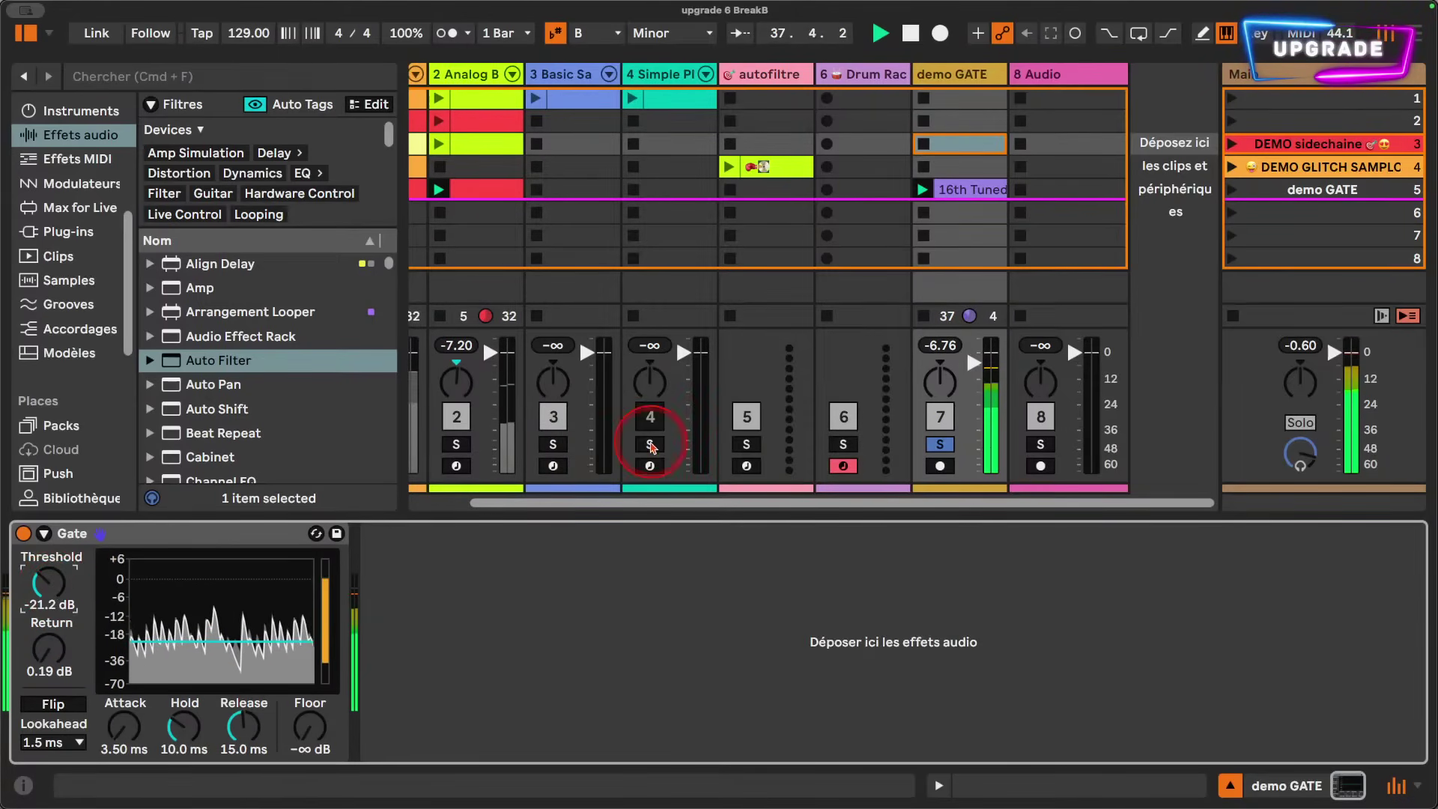
- Unsolo the demo GATE track and set the Gate's threshold to -18.1 dB, with its sidechain section expanded
left_click(945, 445)
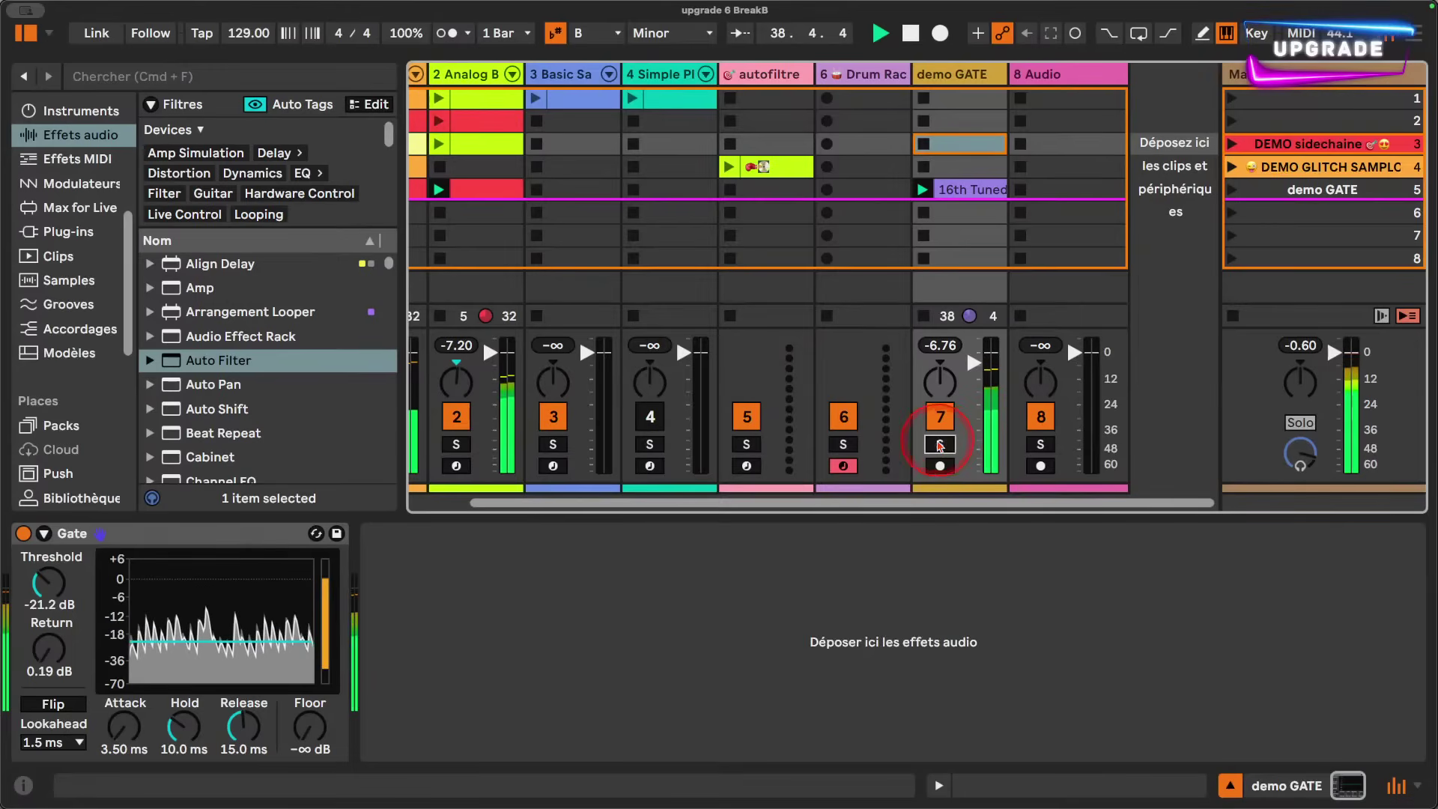
left_click_drag(47, 579, 47, 568)
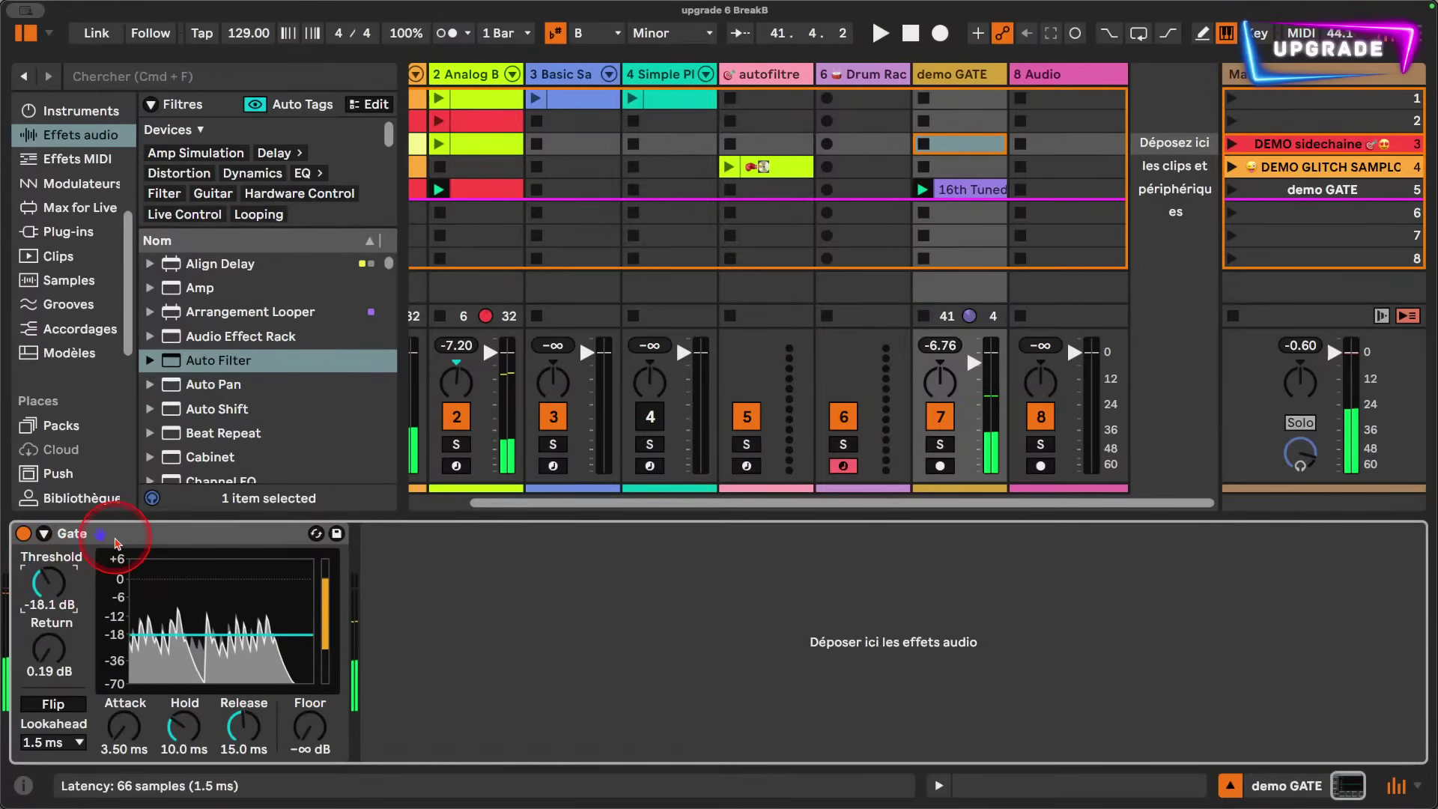
left_click(71, 537)
left_click(44, 534)
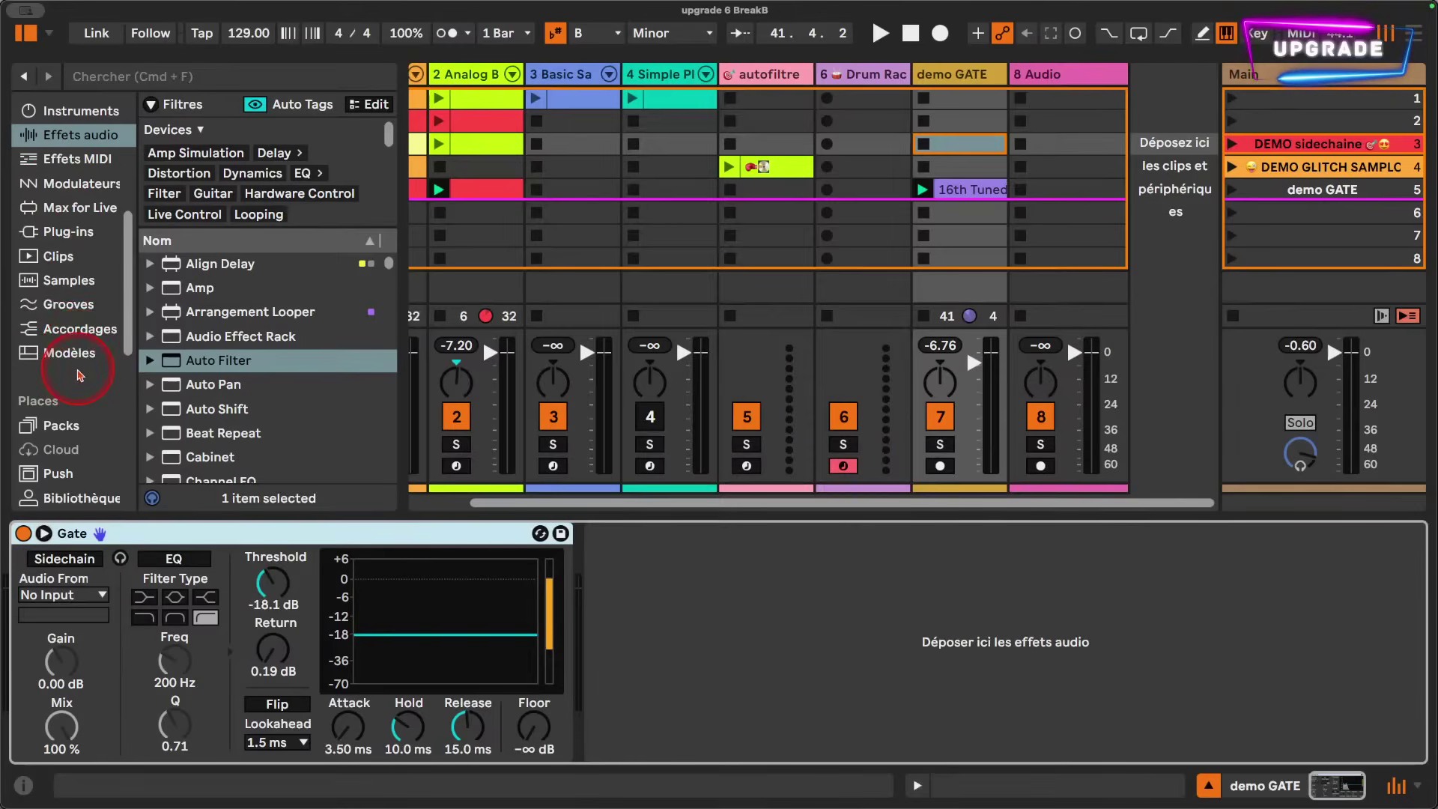
- Create a new track after 8 Audio by loading the Analog instrument from the Instruments category
scroll(68, 338, "up", 8)
scroll(45, 322, "down", 2)
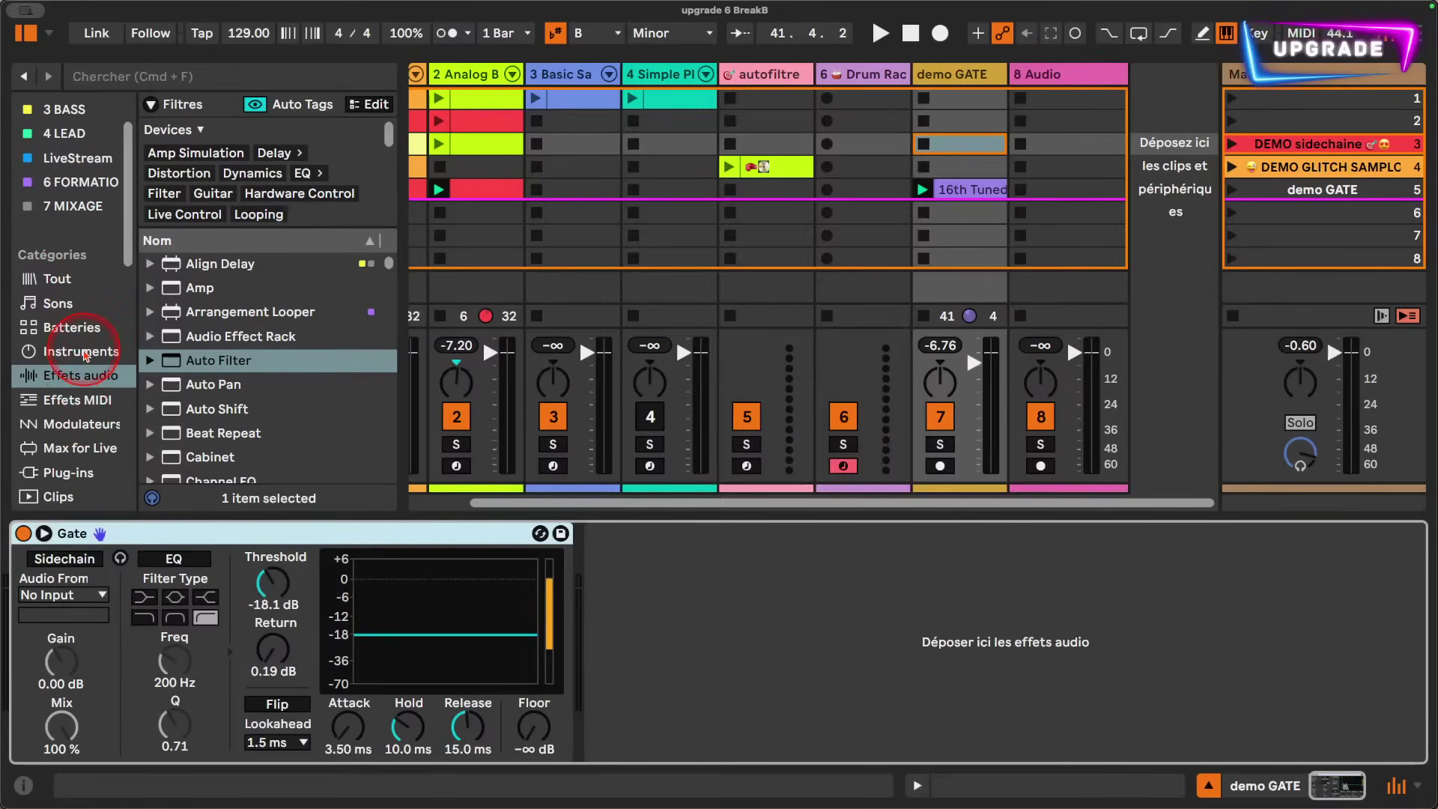
left_click(81, 352)
left_click_drag(213, 253, 1158, 85)
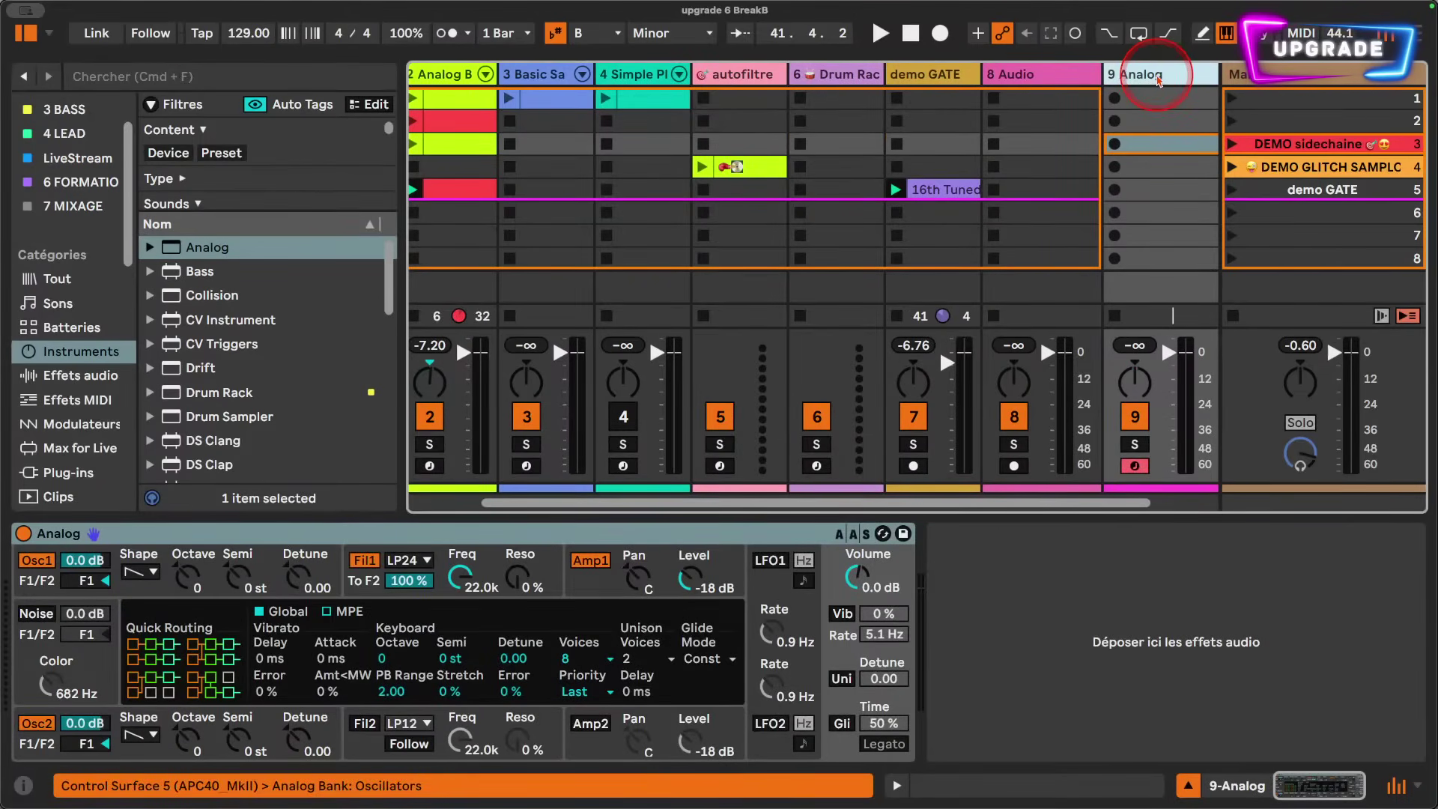
- Move the Gate from the demo GATE track to the Analog track and switch it off
left_click(903, 92)
left_click_drag(285, 532, 1179, 84)
left_click_drag(1079, 75, 1080, 77)
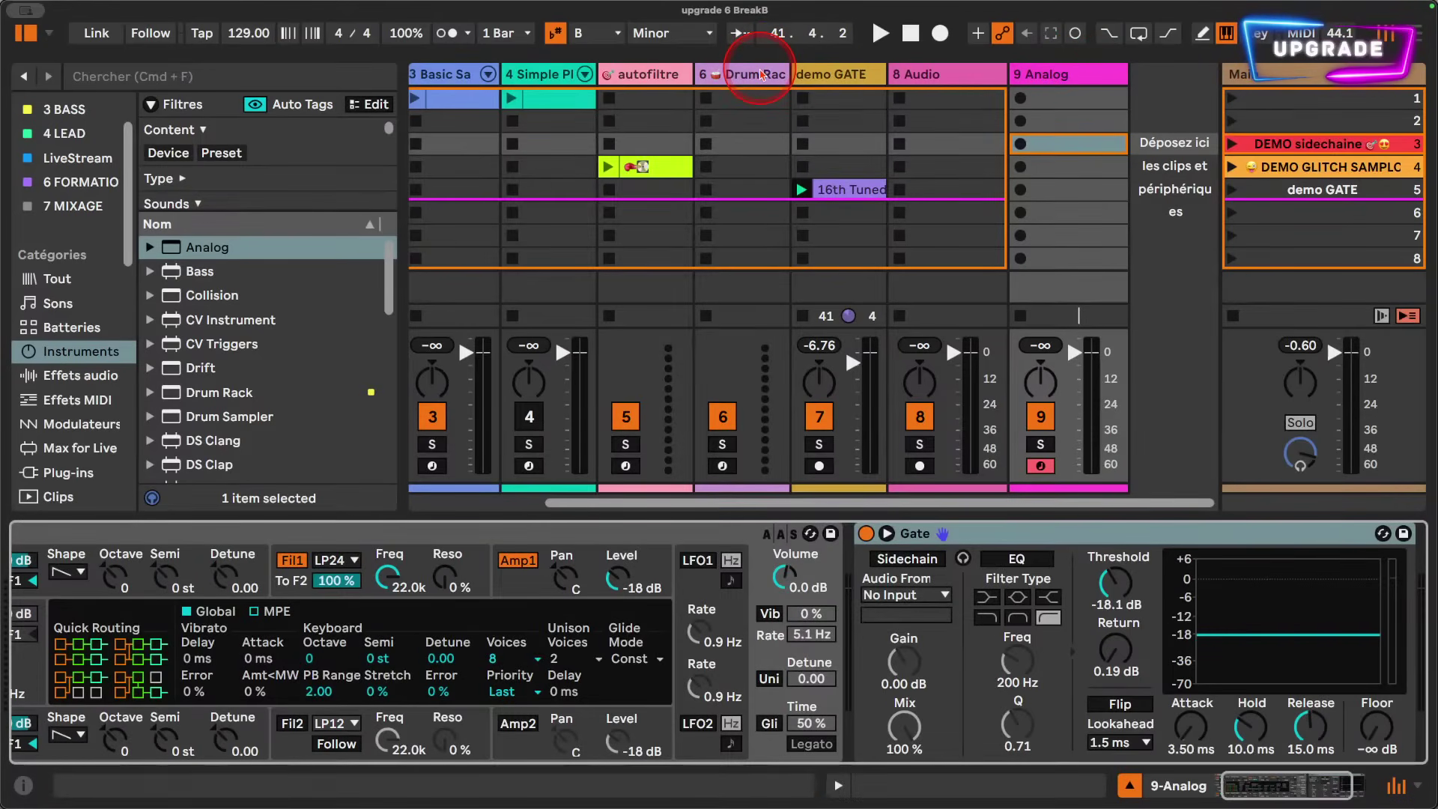
left_click(1049, 74)
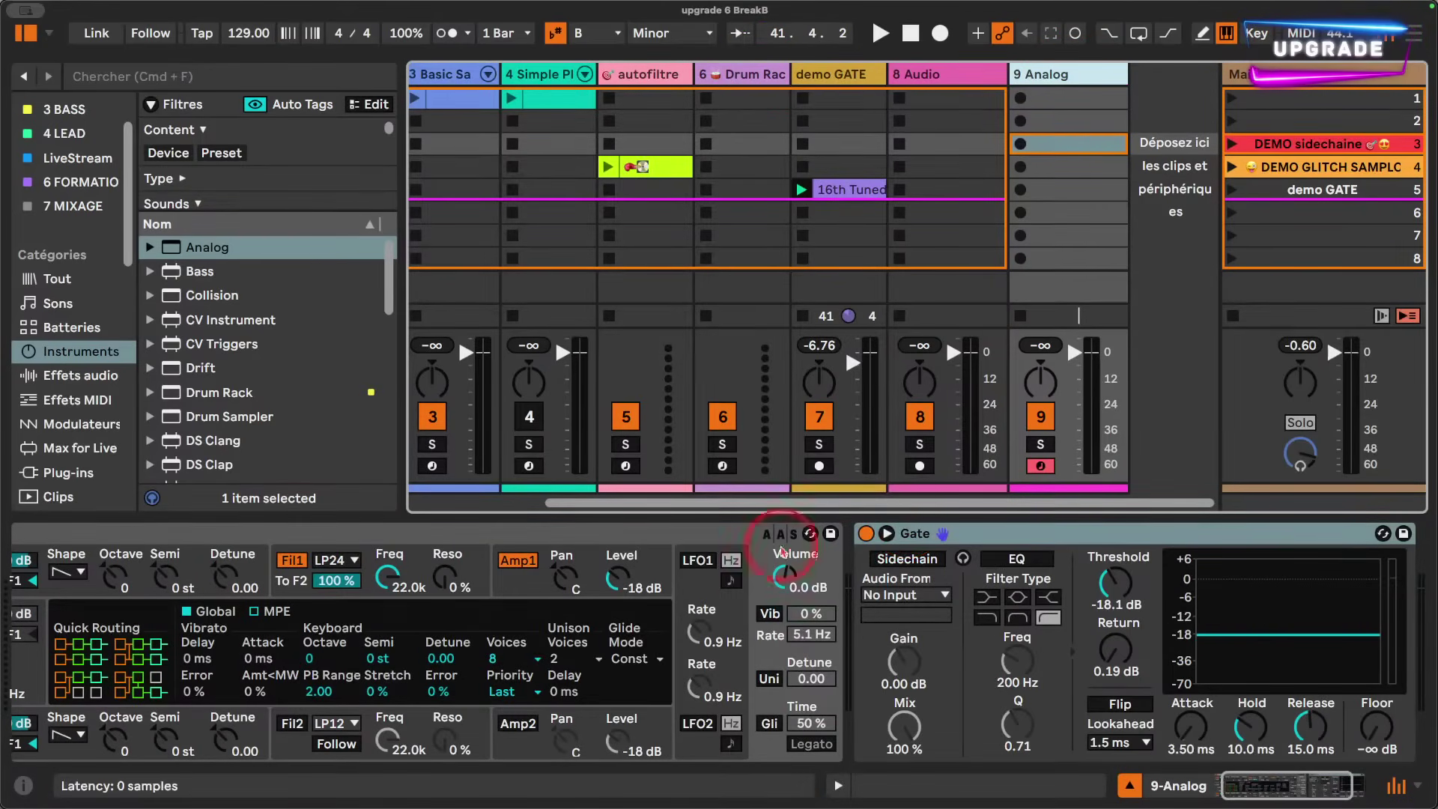
left_click(841, 535)
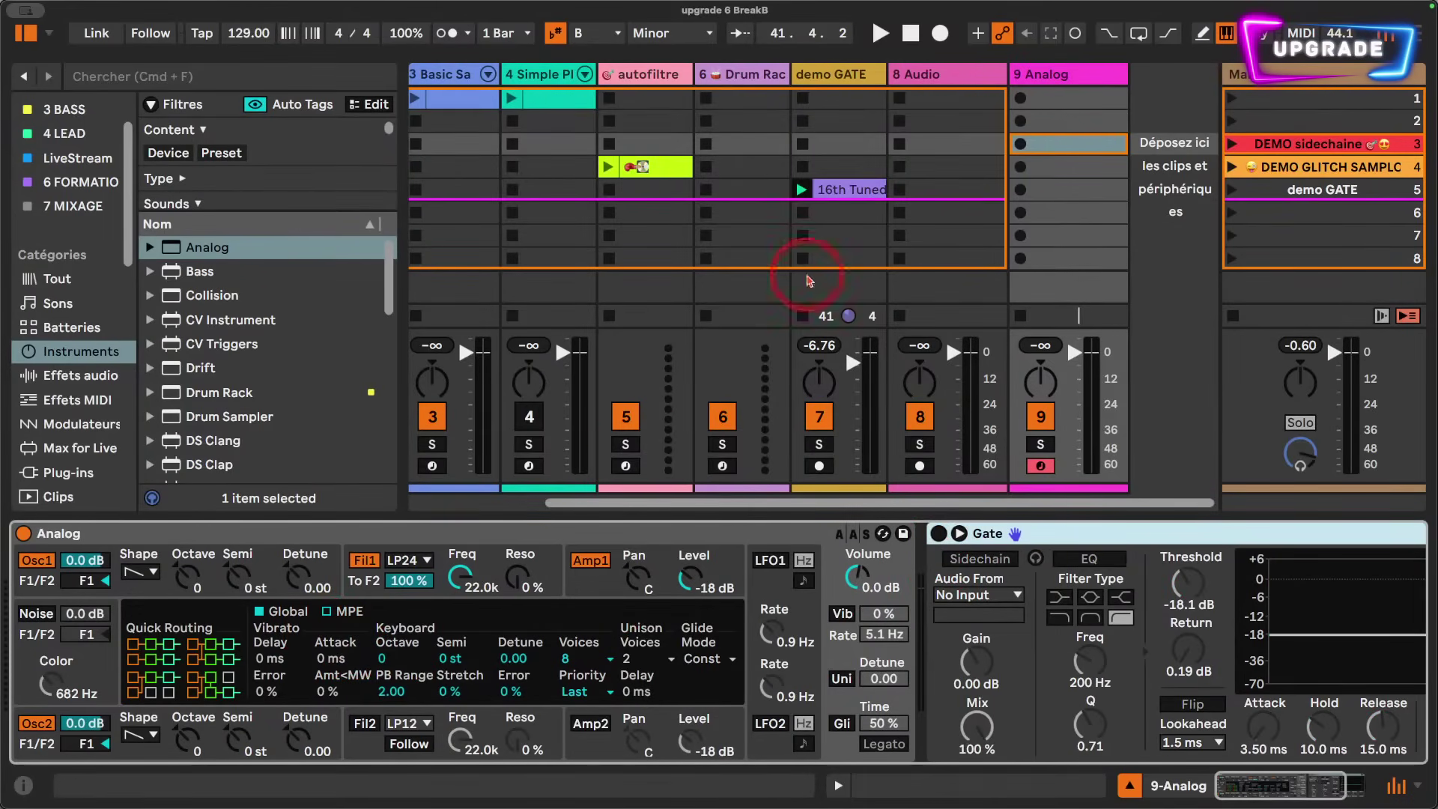
- Create a clip in the Analog track's third slot with a 1/16 B1 note at the start, and launch it
double_click(1057, 143)
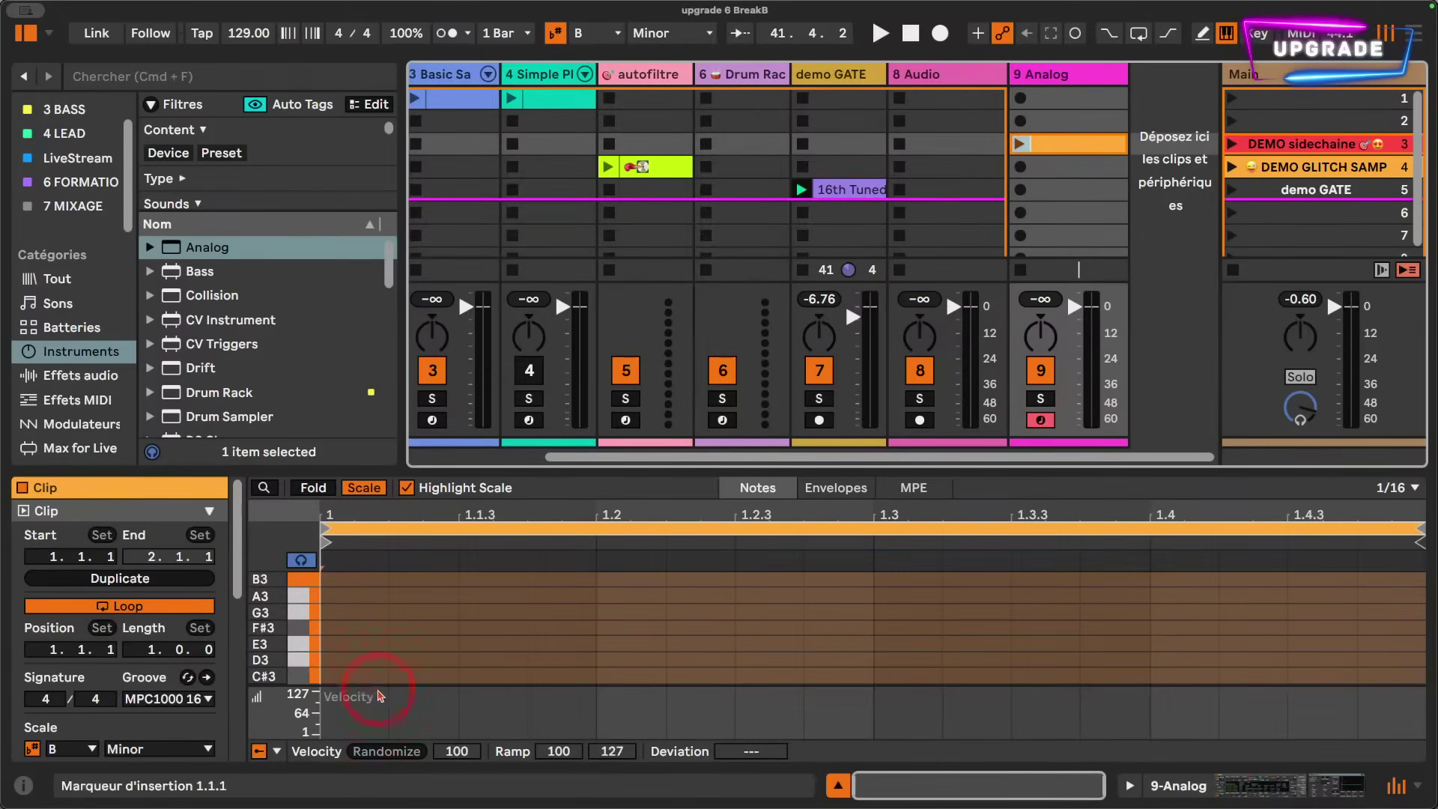
scroll(341, 662, "down", 8)
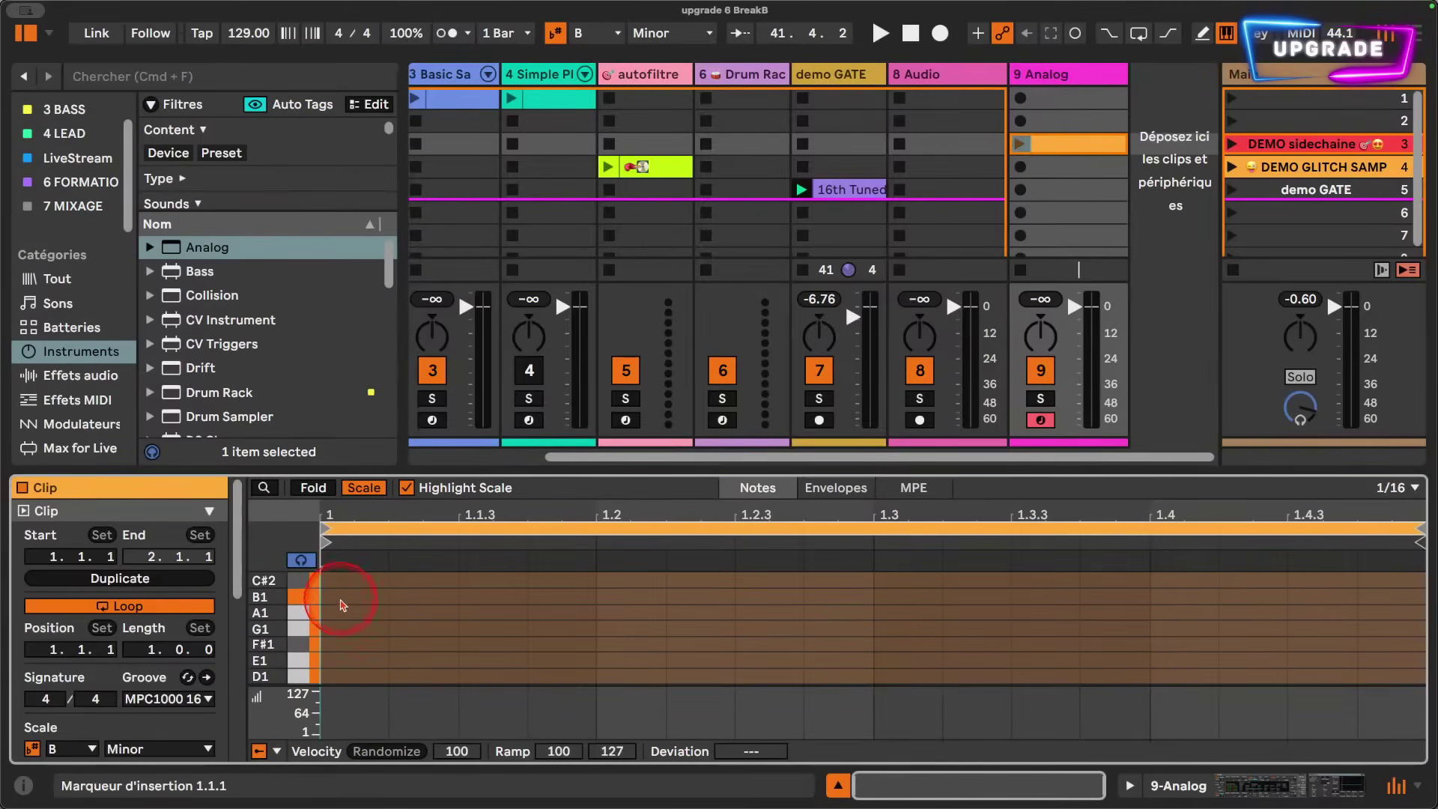
double_click(341, 597)
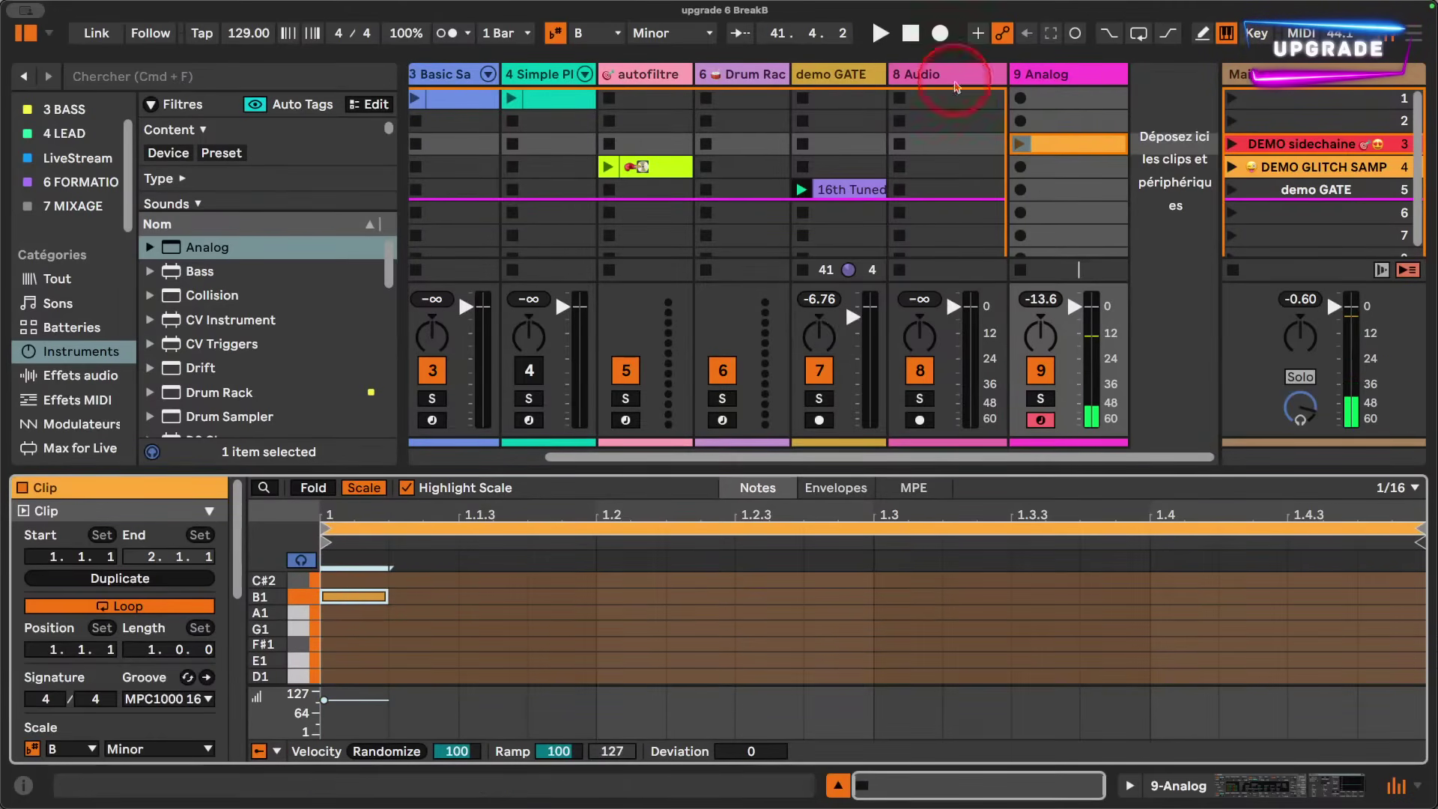
left_click(1020, 144)
- Turn off Analog's two oscillators, enable its noise generator and solo the Analog track
left_click(36, 614)
left_click(36, 614)
left_click(36, 560)
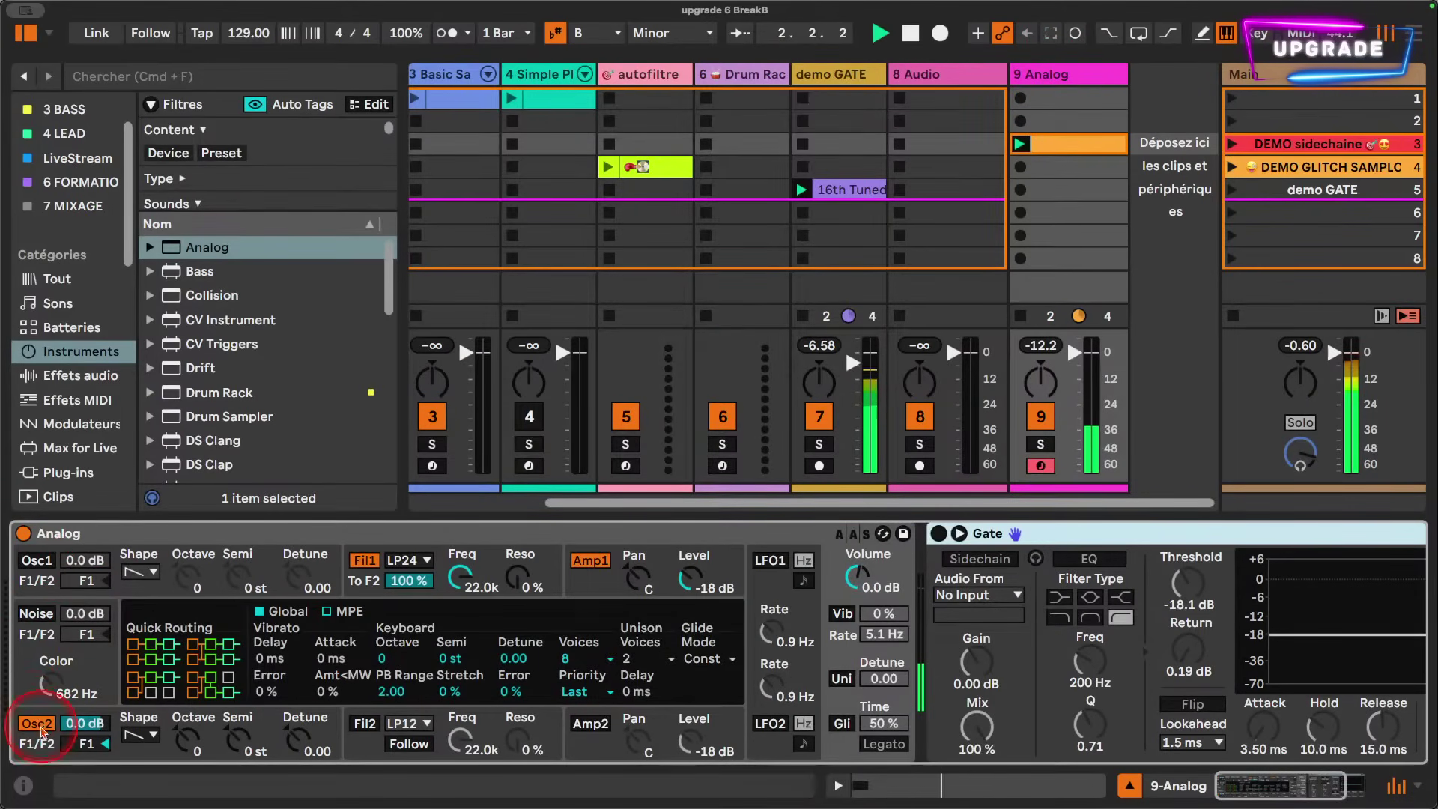
left_click(36, 723)
left_click(1040, 443)
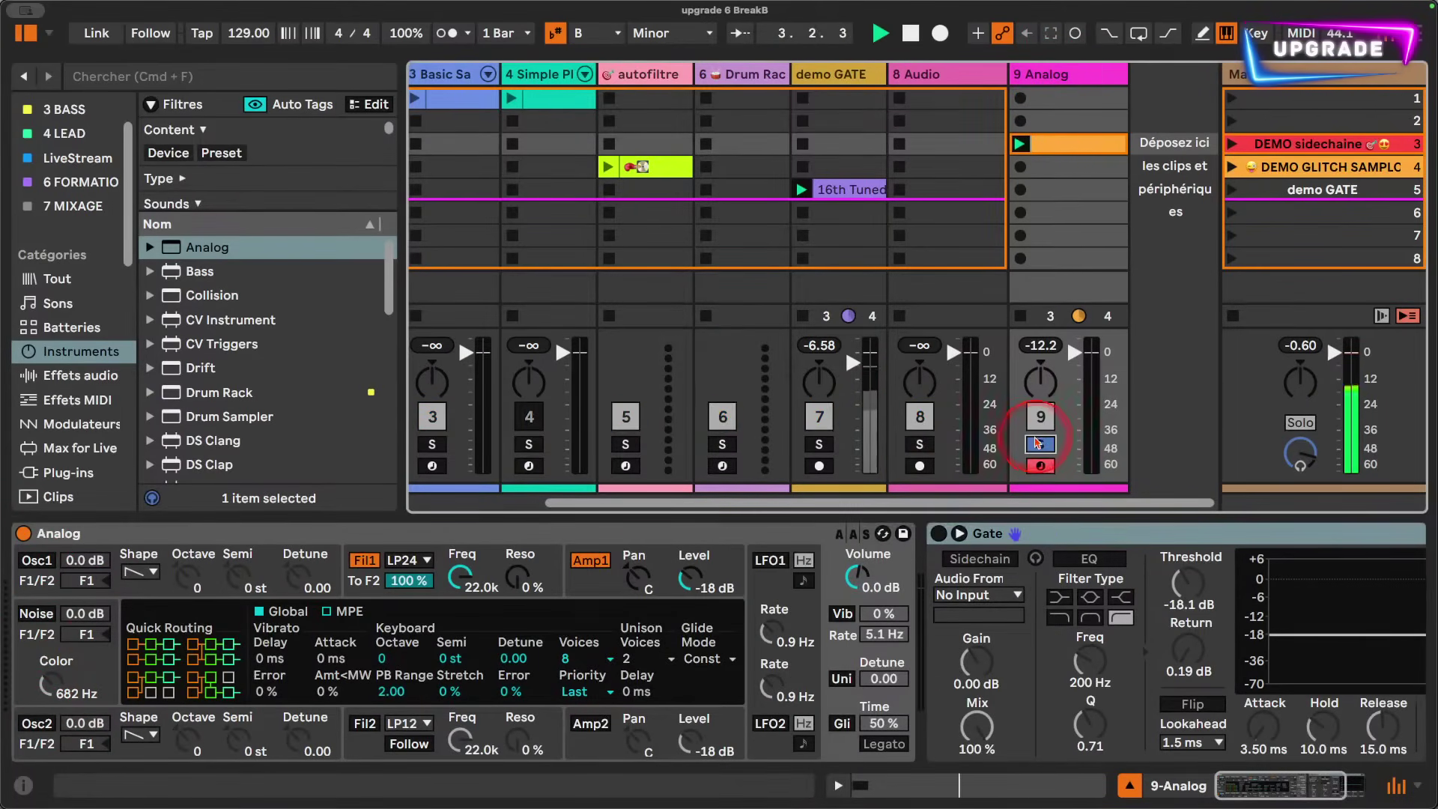
left_click(36, 614)
- Set the noise color to 1.2 kHz and the Amp1 envelope to 723 ms decay, 1.00 sustain and 15.0 s release
left_click_drag(54, 683, 56, 662)
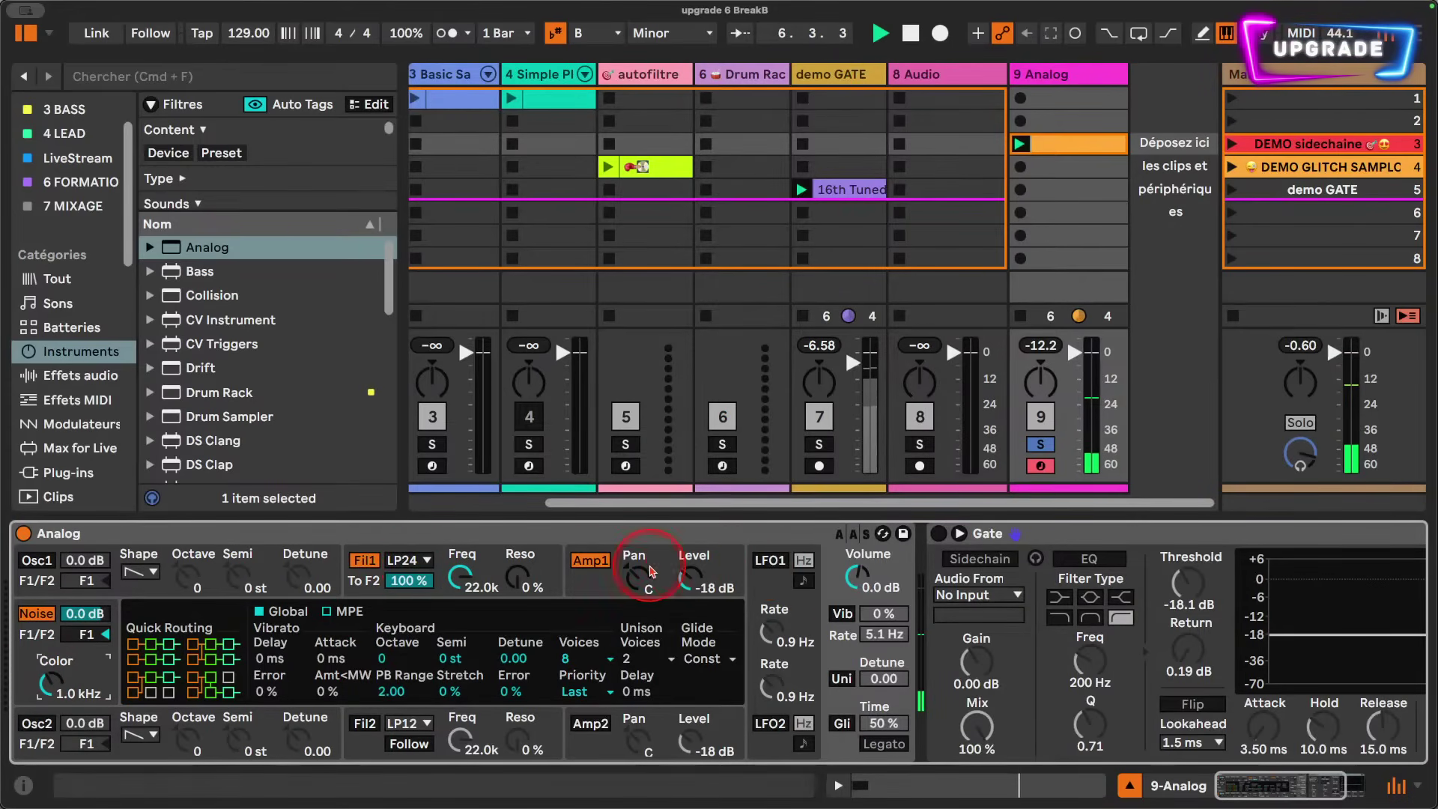
left_click(649, 573)
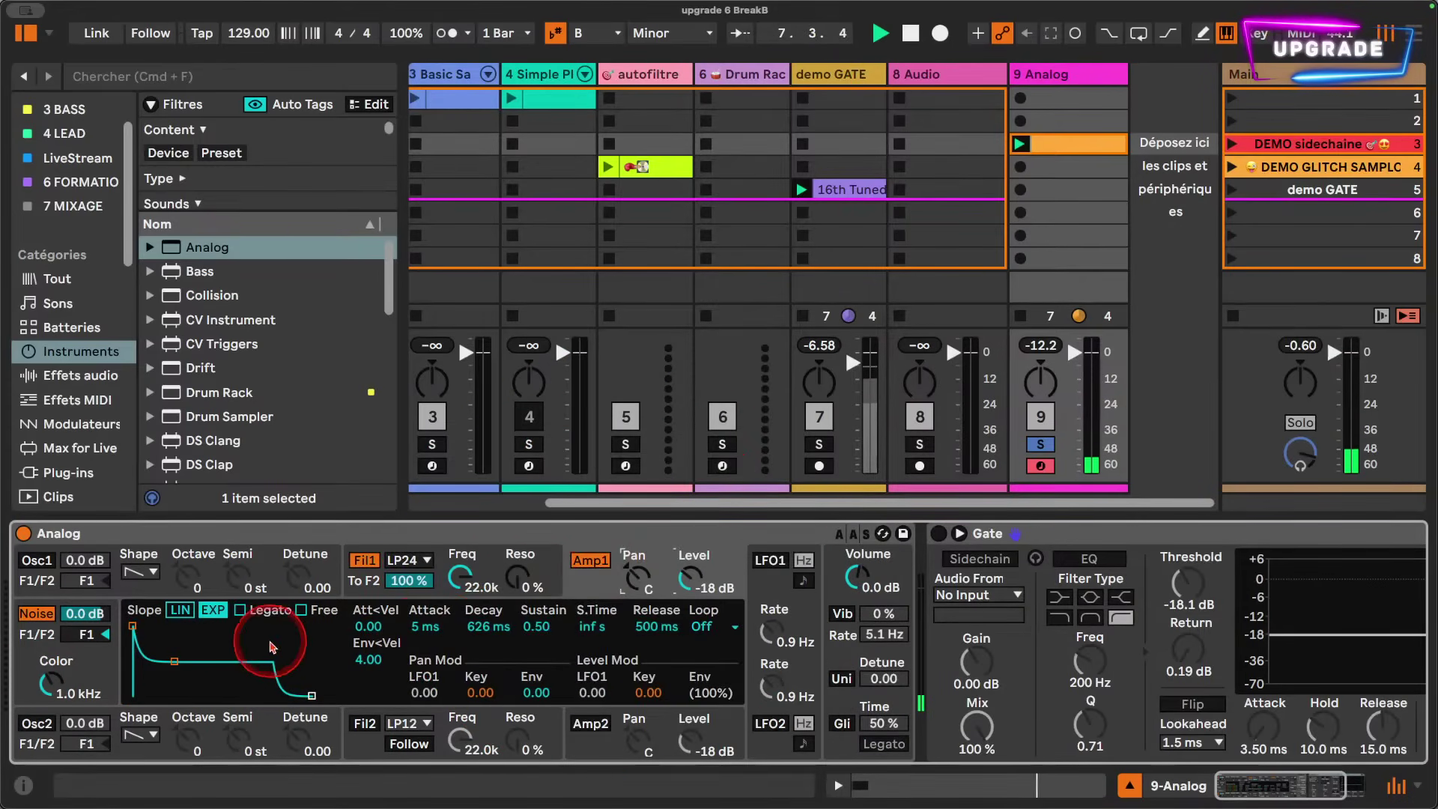
left_click_drag(174, 662, 175, 626)
left_click_drag(312, 696, 342, 695)
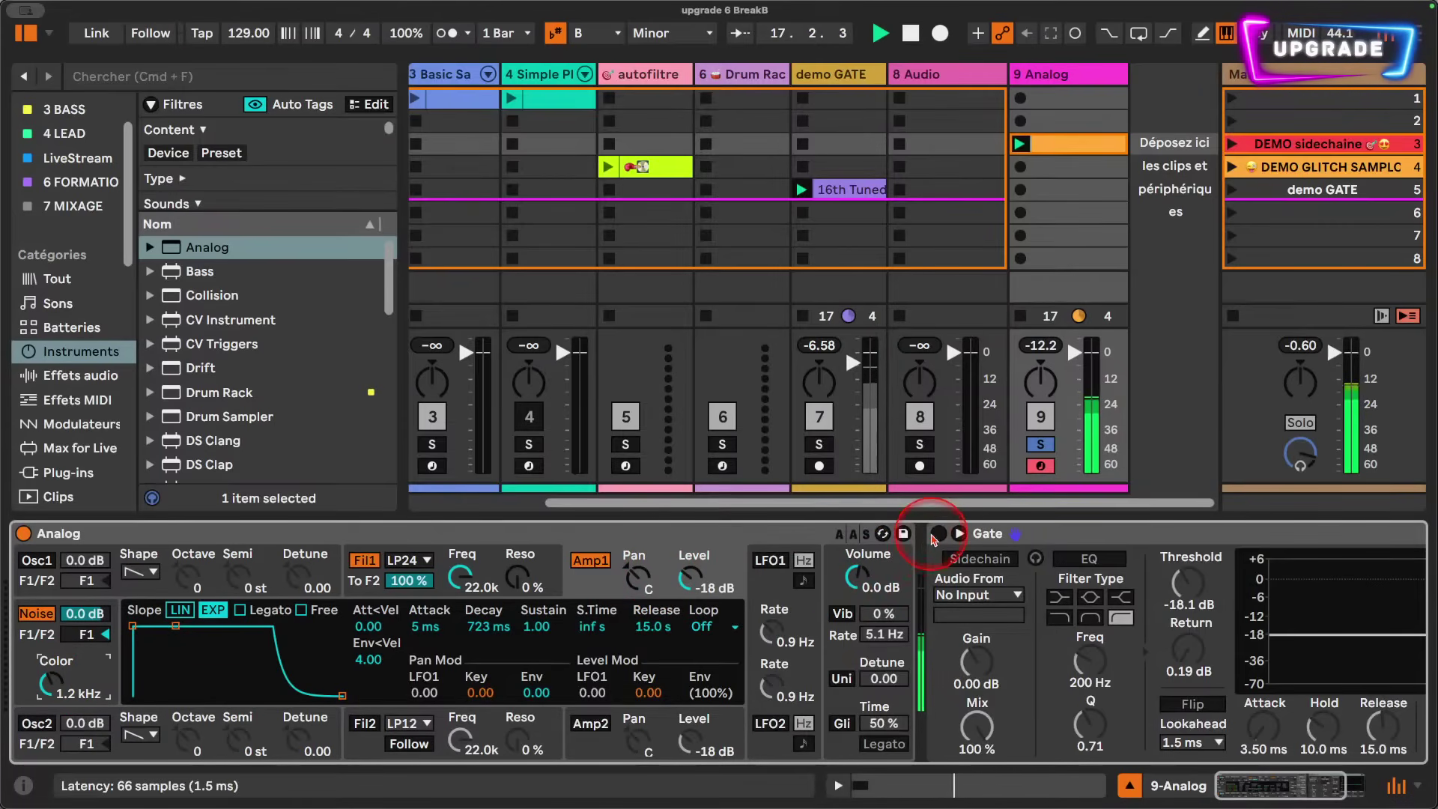
- Enable the Gate and its sidechain, fed from the Melt Kit track's Kick Taka Zulu Pre FX signal
left_click(937, 534)
left_click(980, 559)
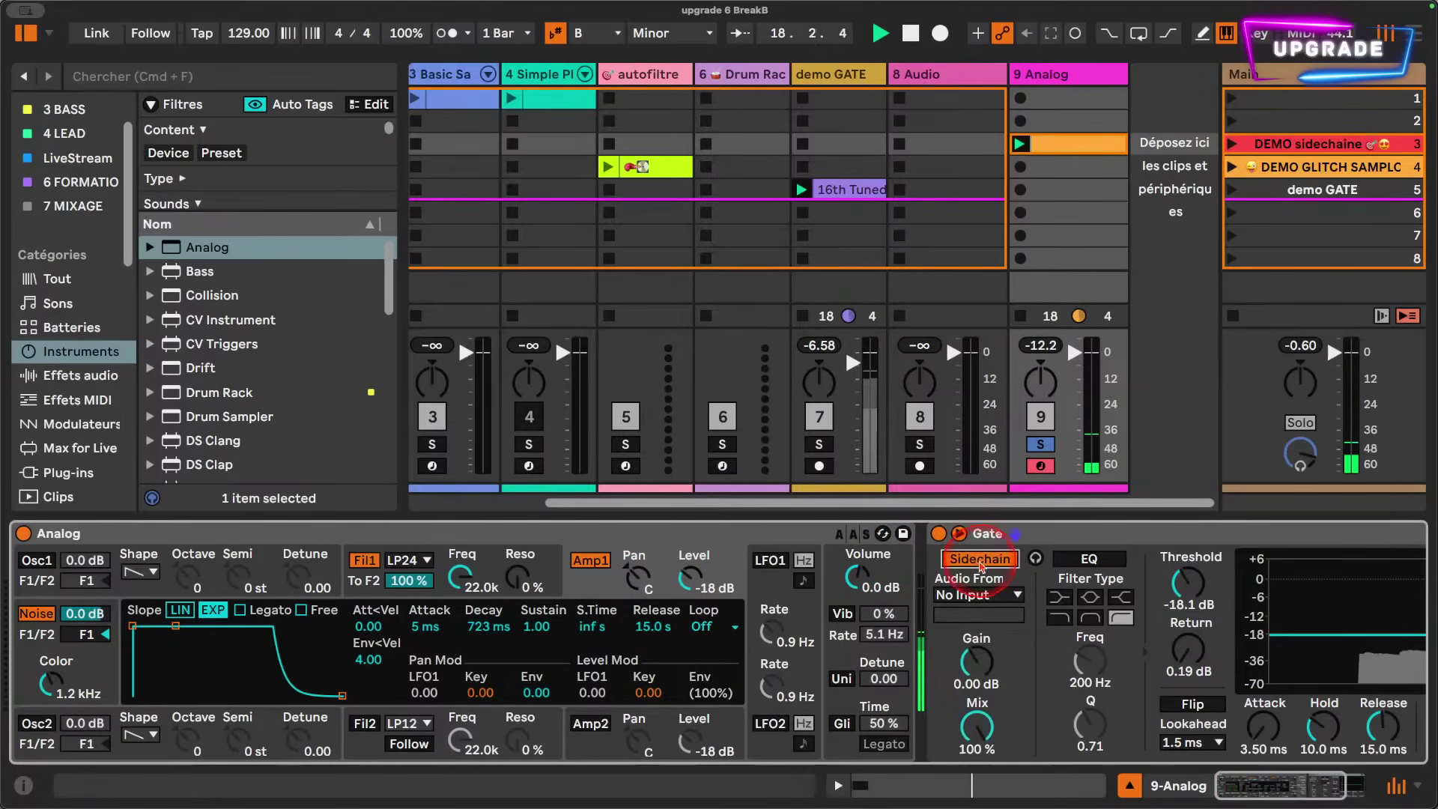
left_click(760, 535)
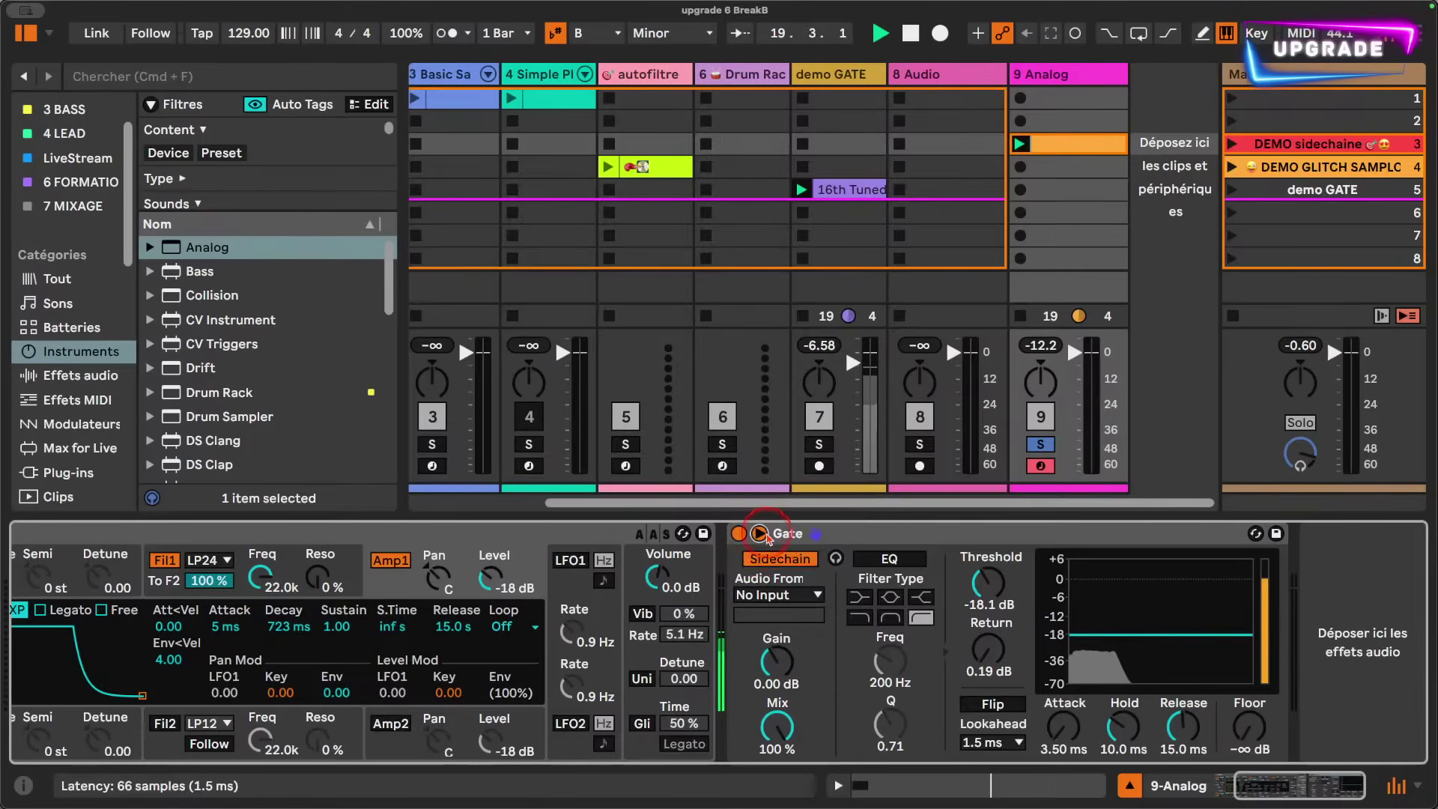
left_click(761, 534)
left_click(761, 534)
left_click(765, 597)
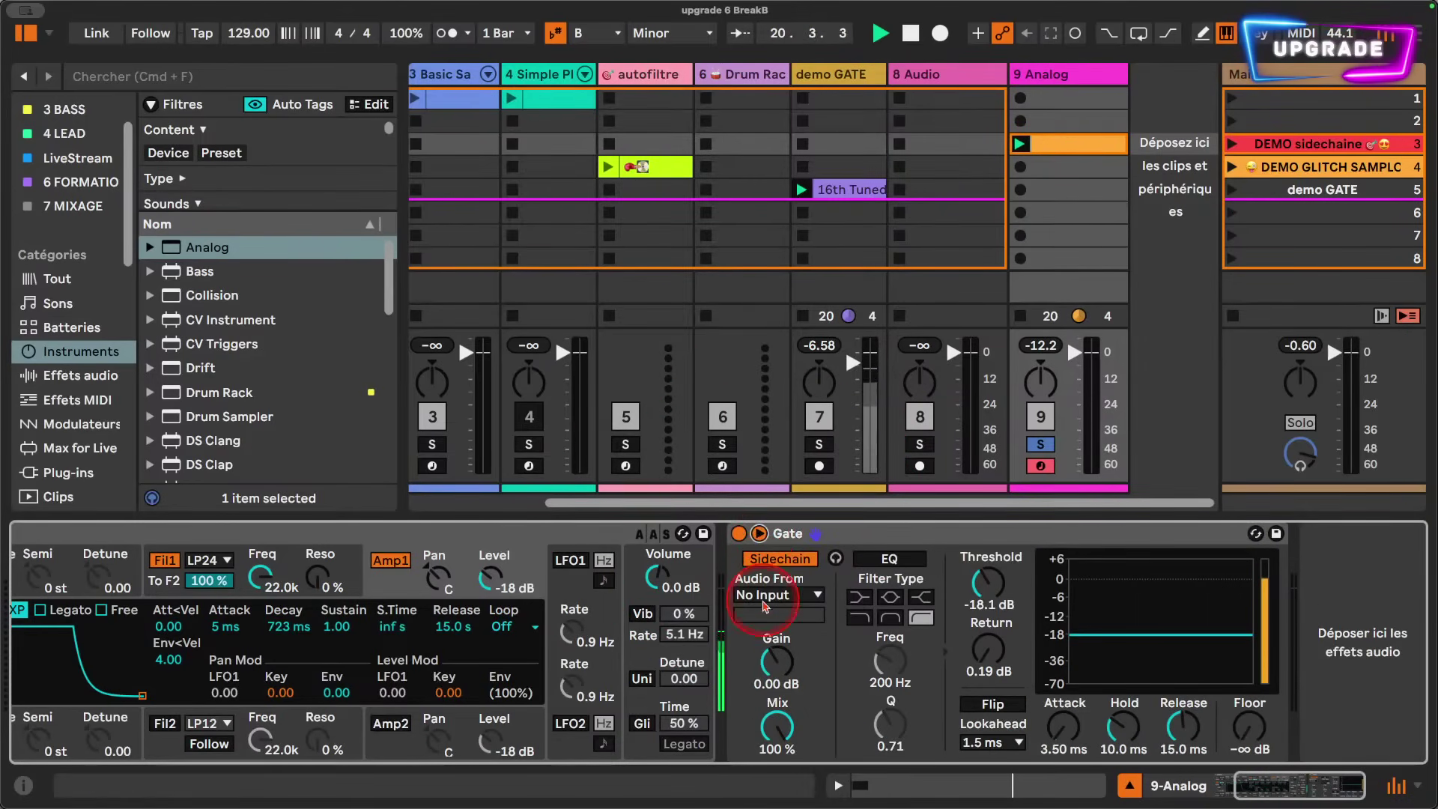
left_click(779, 697)
left_click(767, 616)
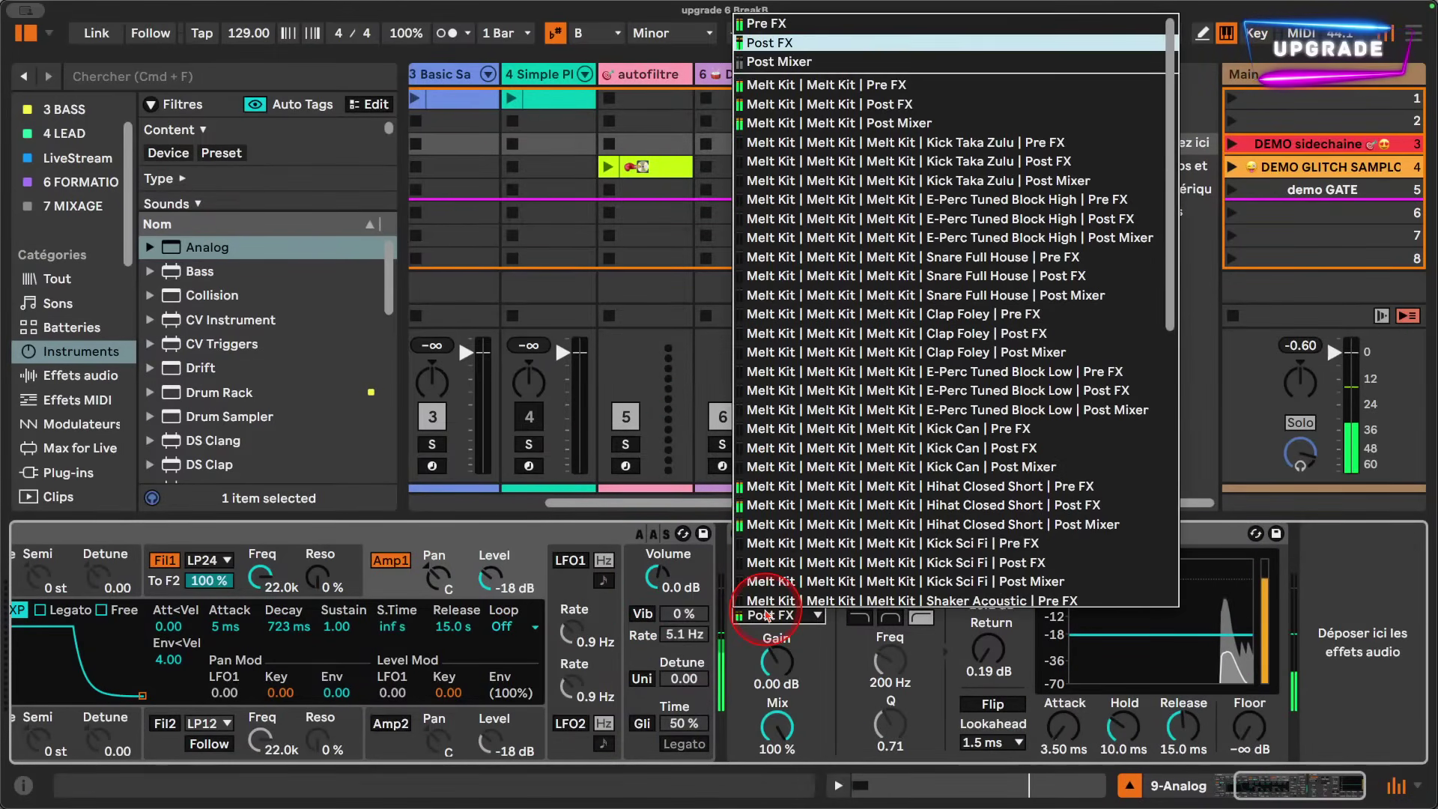
left_click(944, 148)
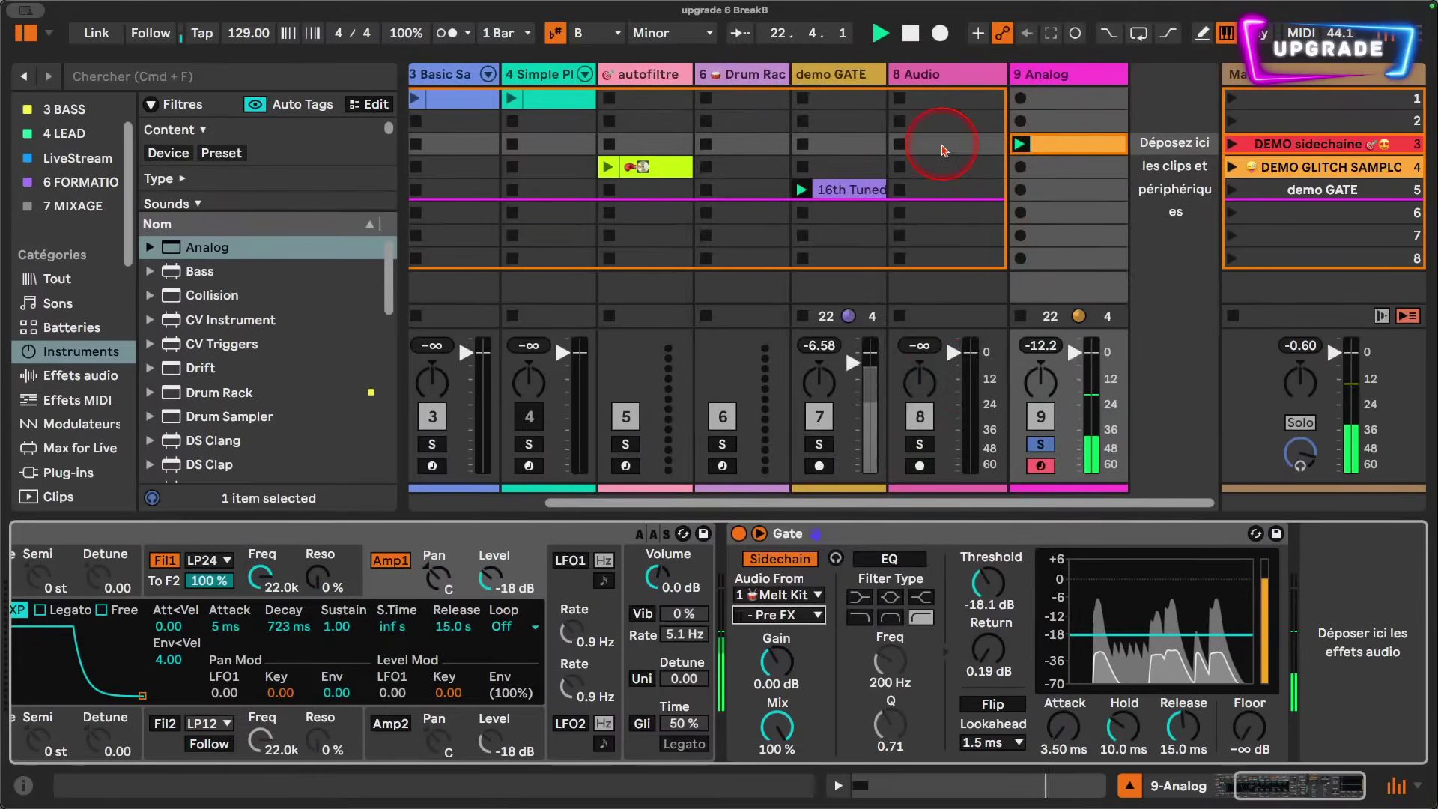
- Set the Gate's threshold to -16.9 dB and feed its sidechain from the Melt Kit track's Hihat Closed Short Pre FX signal
left_click_drag(986, 586, 986, 574)
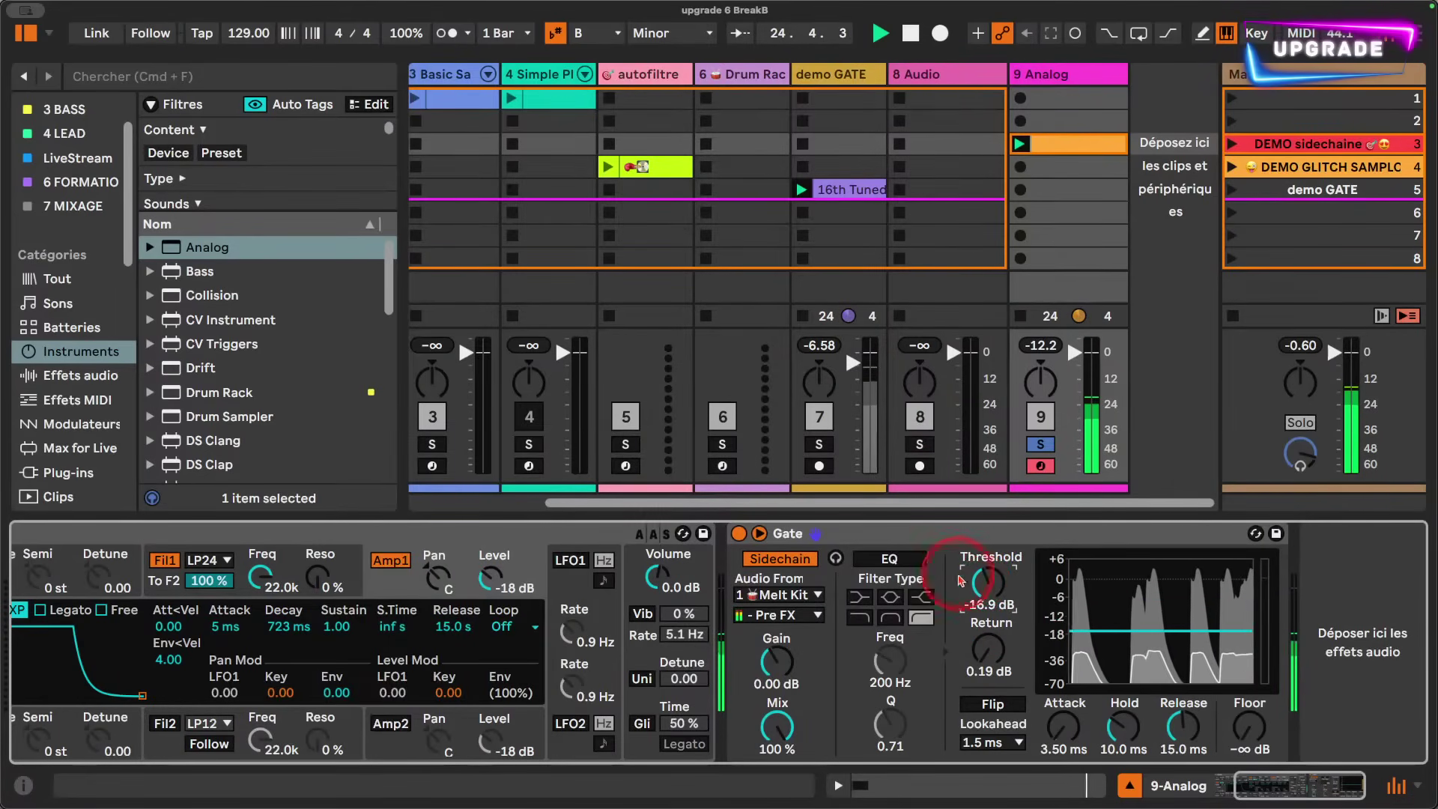
left_click(763, 595)
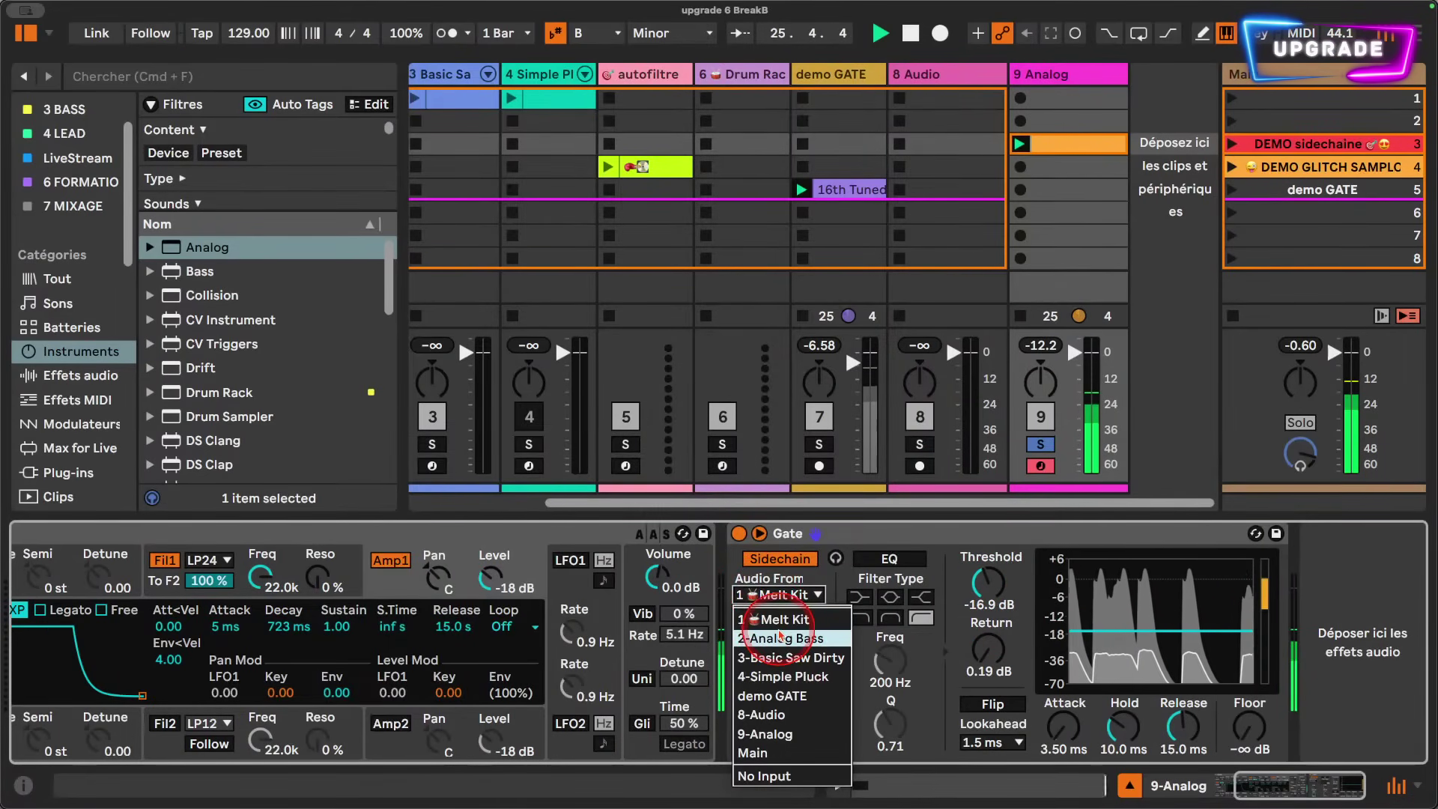
left_click(785, 619)
left_click(779, 616)
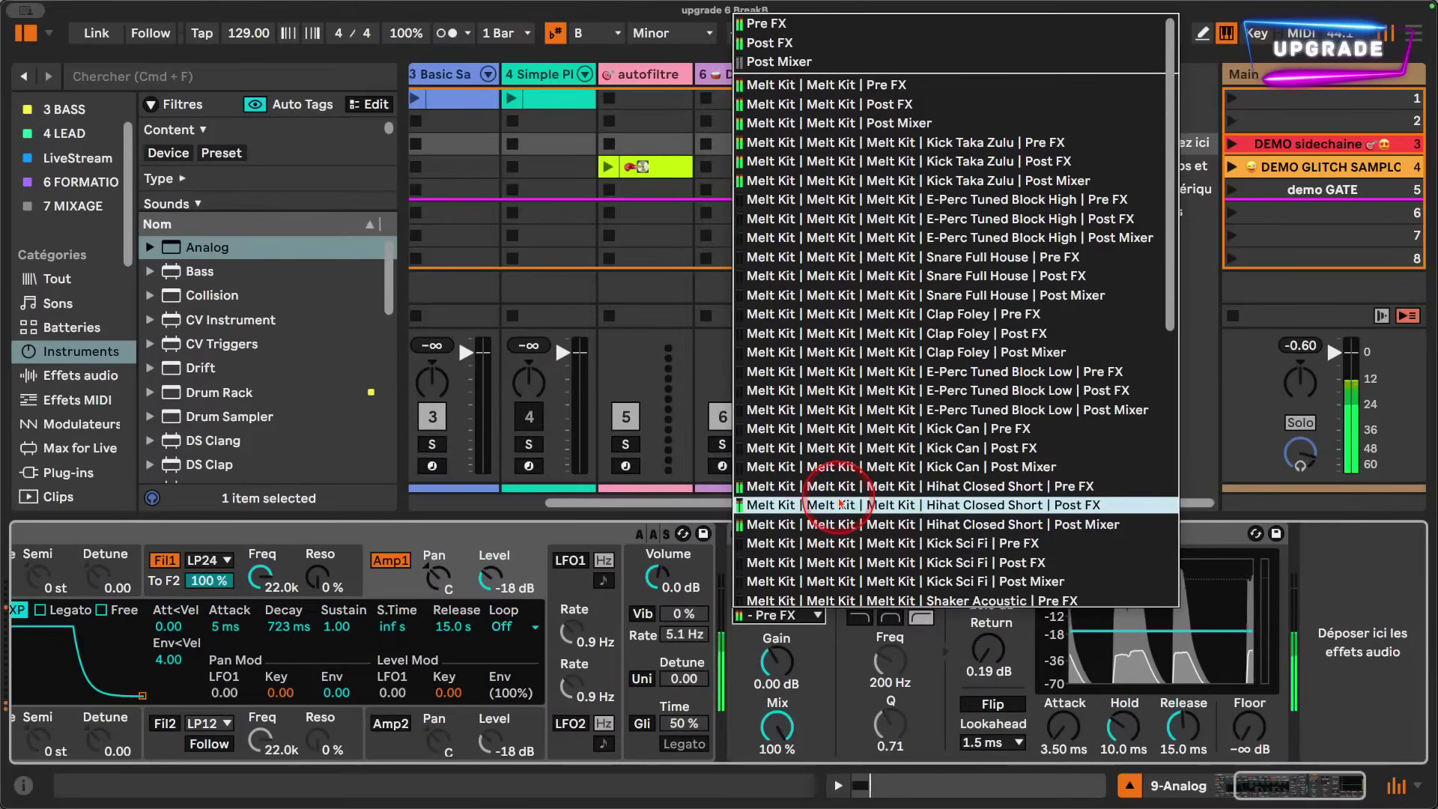
scroll(841, 505, "down", 1)
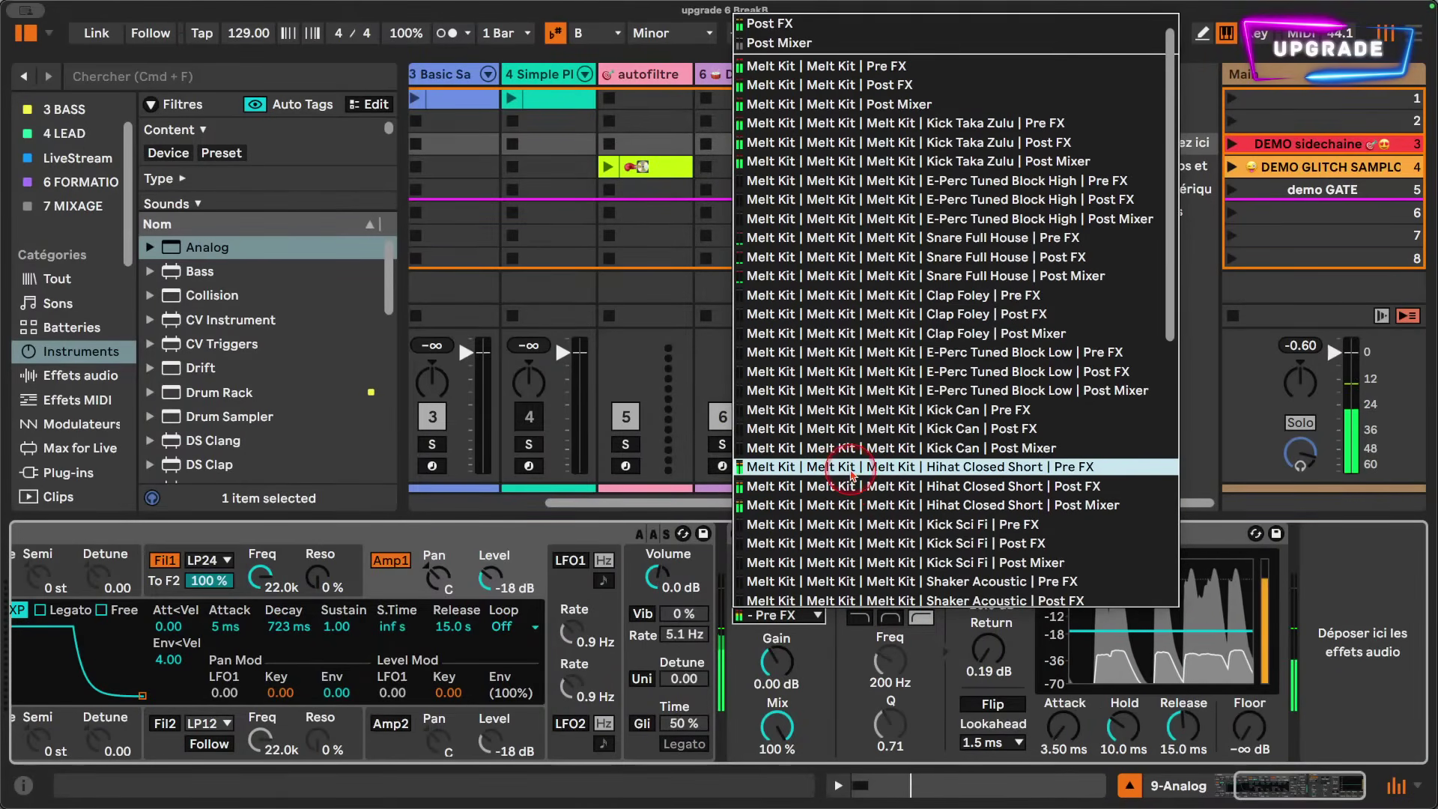
left_click(843, 466)
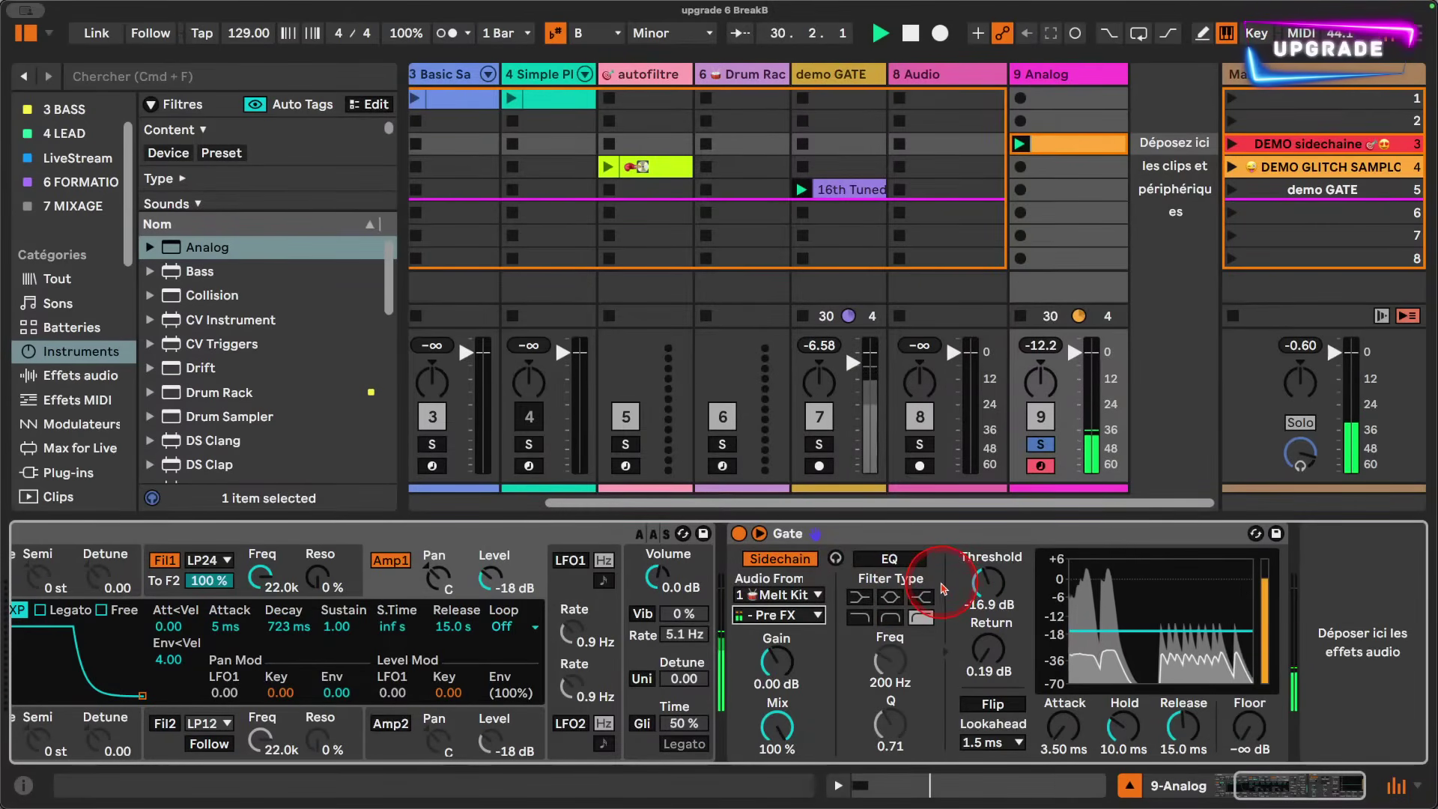
- Unsolo the Analog track and mute the demo GATE track
left_click(1040, 445)
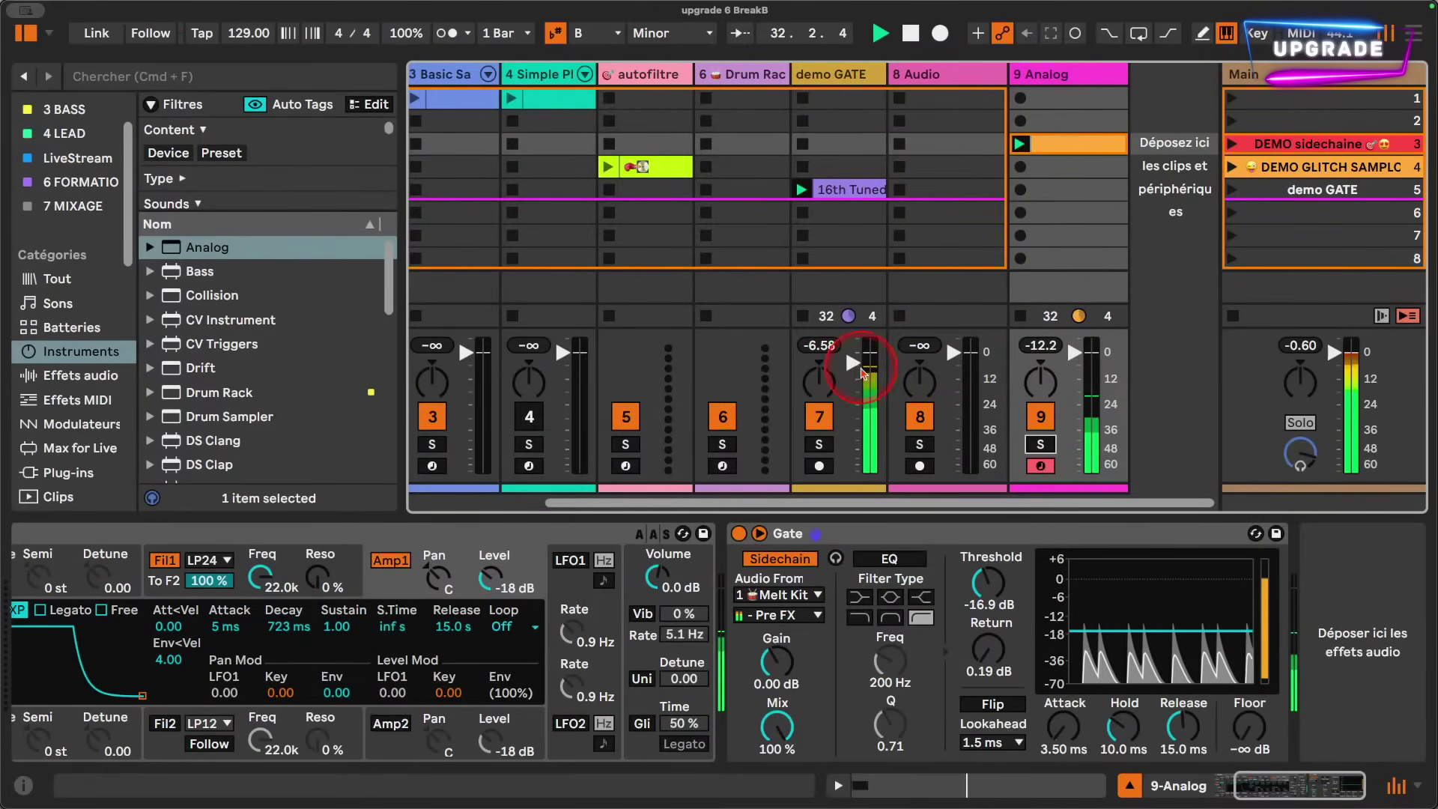
left_click(820, 417)
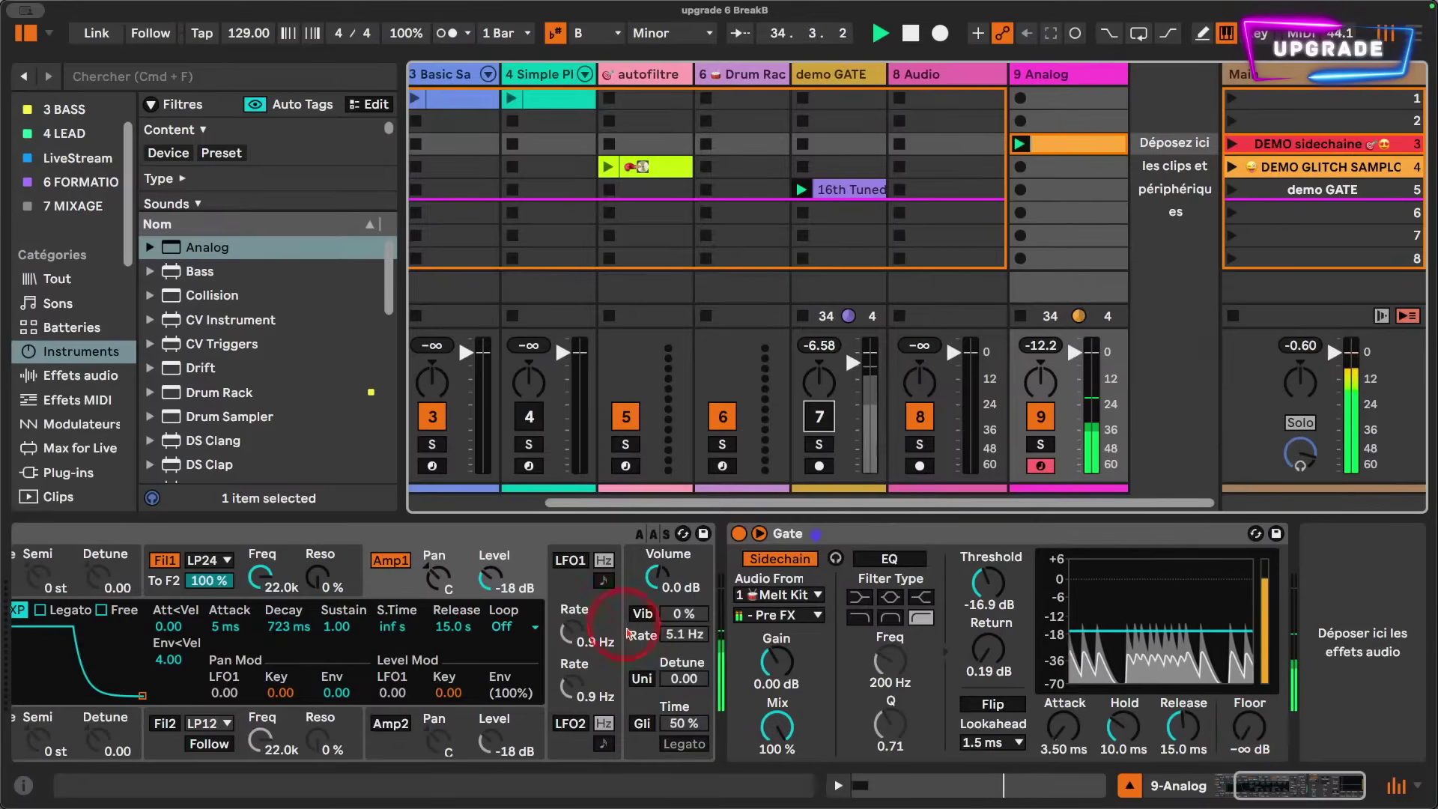
- Raise Analog's volume to 4.1 dB and lower the Gate's threshold to -22.8 dB
left_click_drag(658, 580, 657, 576)
left_click_drag(658, 577, 657, 570)
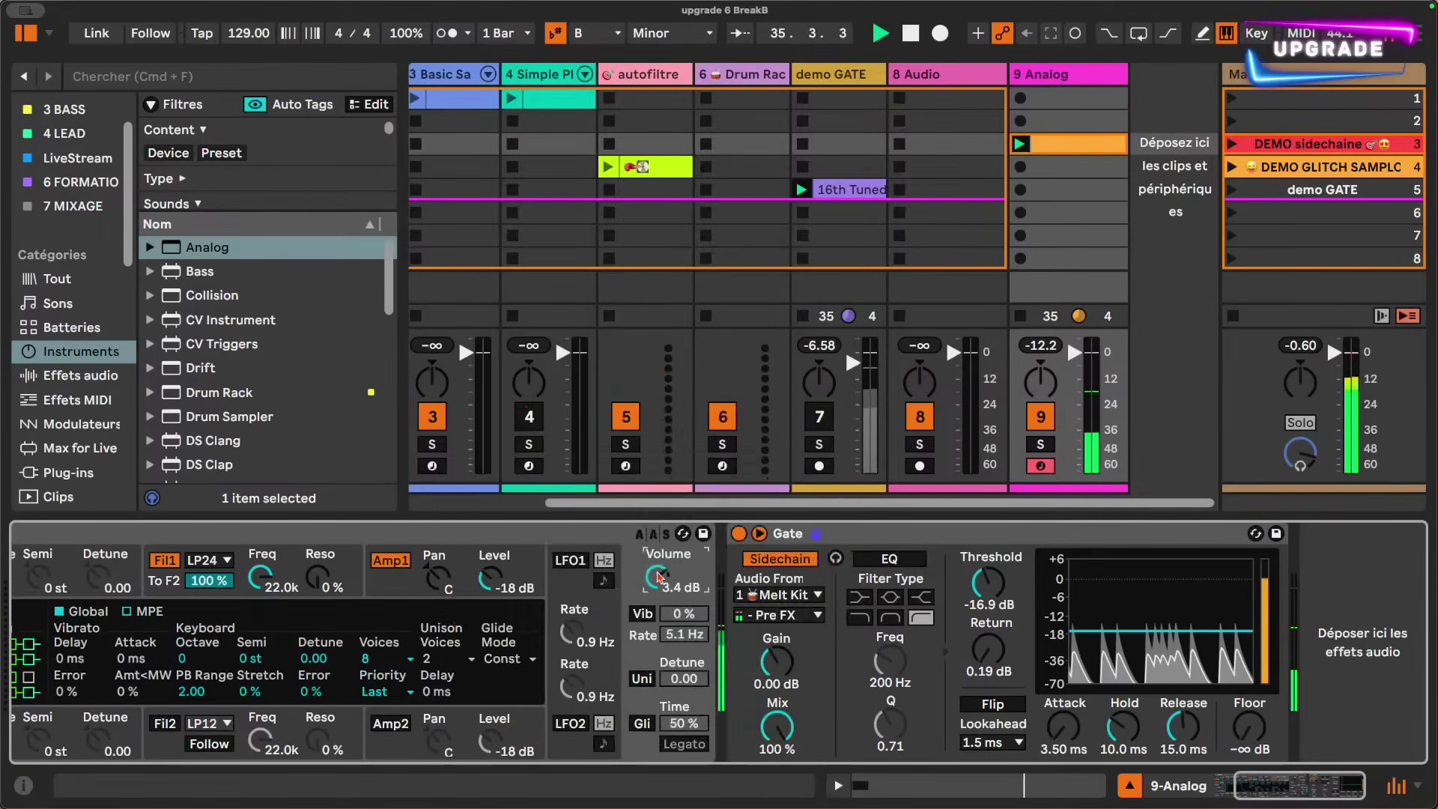
left_click_drag(988, 583, 988, 600)
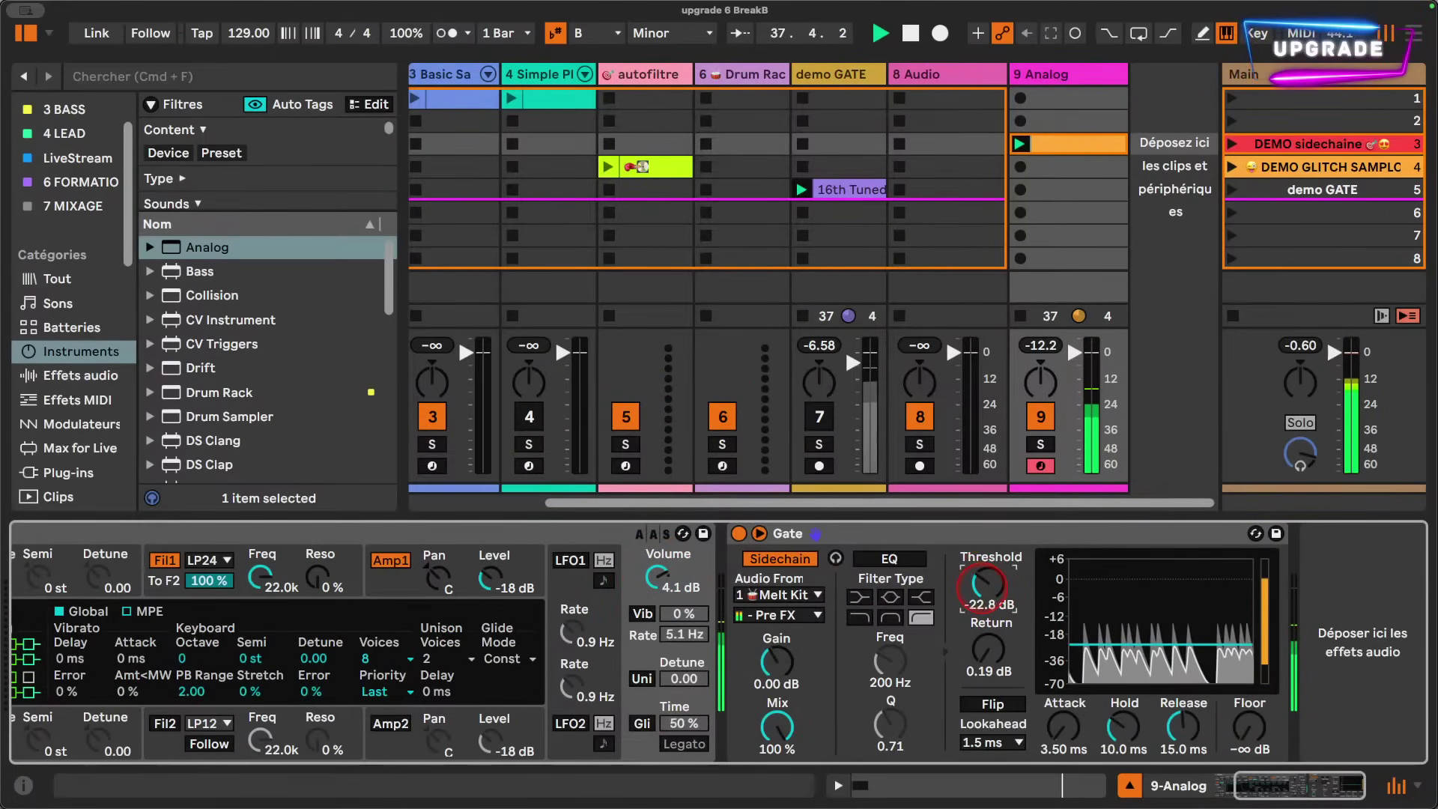
- Feed the Gate's sidechain from 2-Analog Bass Post FX, with threshold -19.3 dB, hold 1.00 ms and release 0.11 ms
left_click(779, 595)
left_click(796, 639)
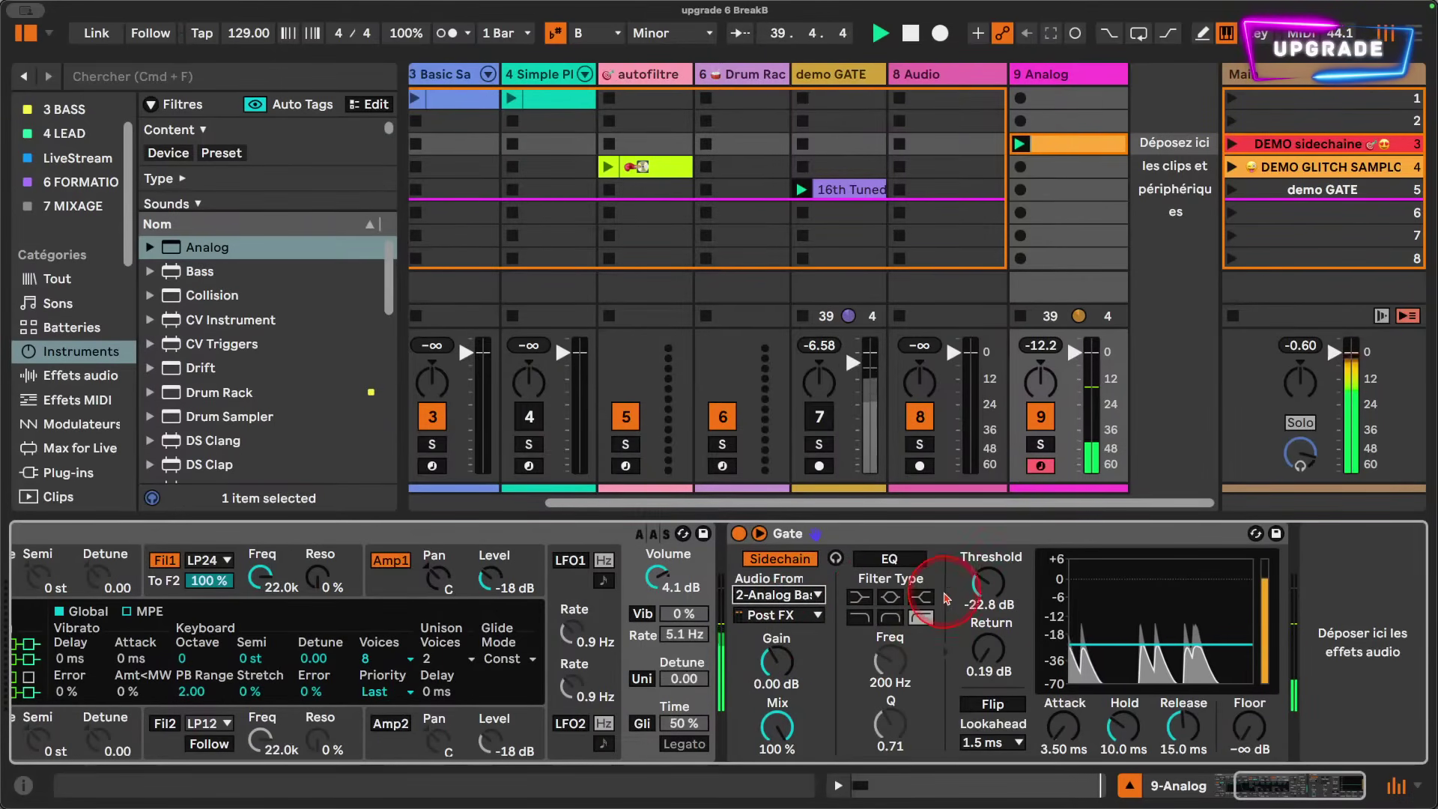
left_click_drag(999, 589, 998, 576)
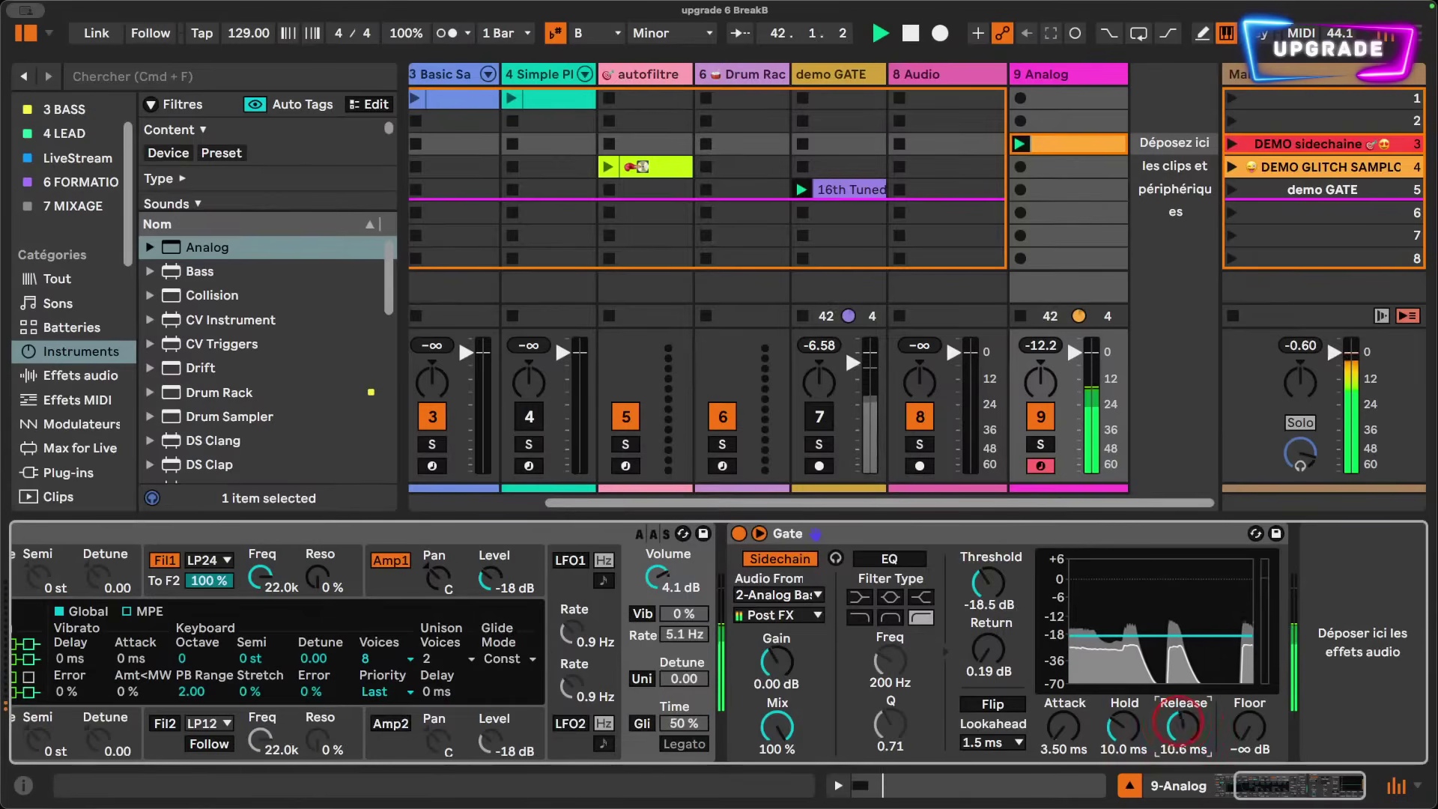
left_click_drag(986, 587, 989, 593)
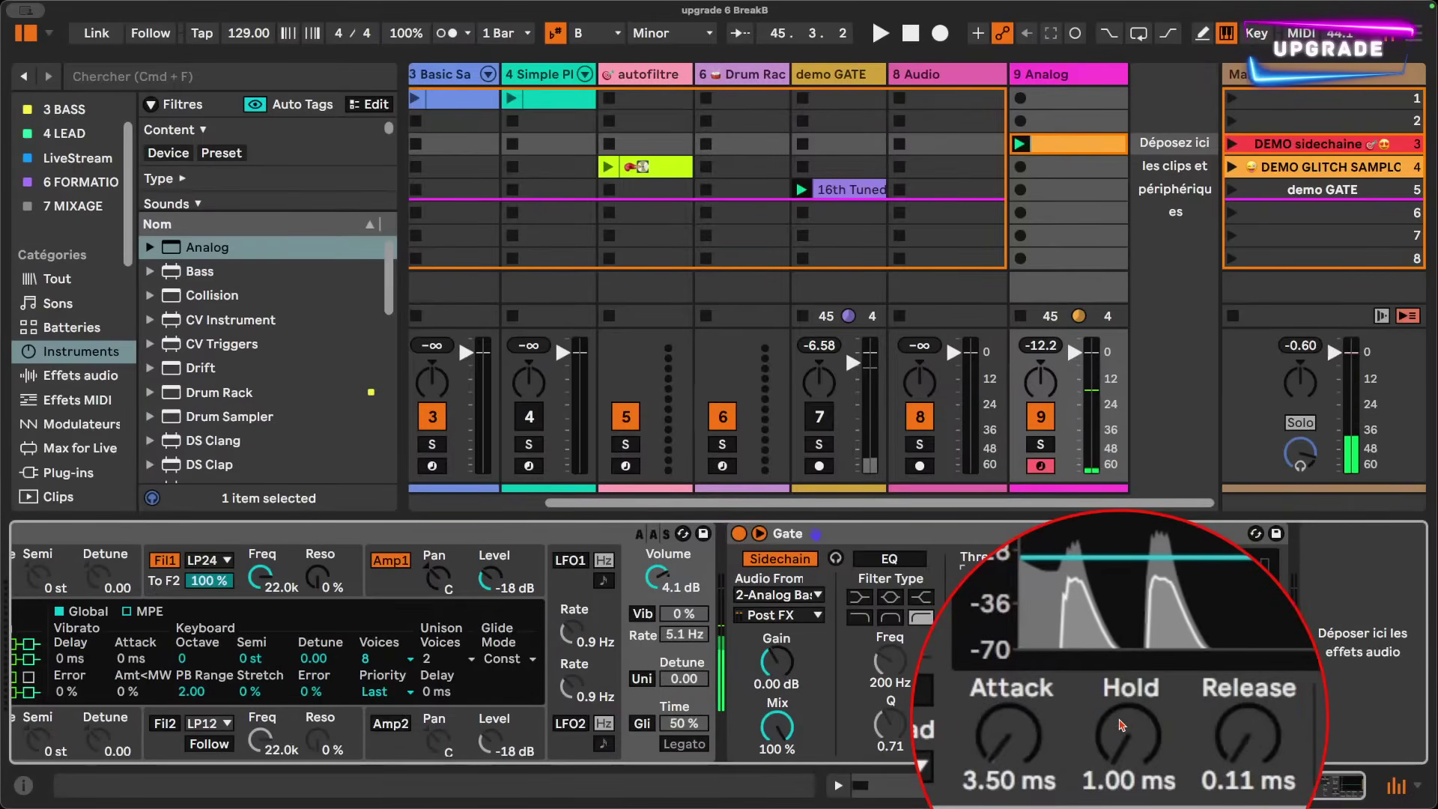
- Try different Gate timings with playback running, ending at 1.00 ms hold, 6.49 ms release and a -23.4 dB threshold
left_click_drag(1121, 725, 1122, 712)
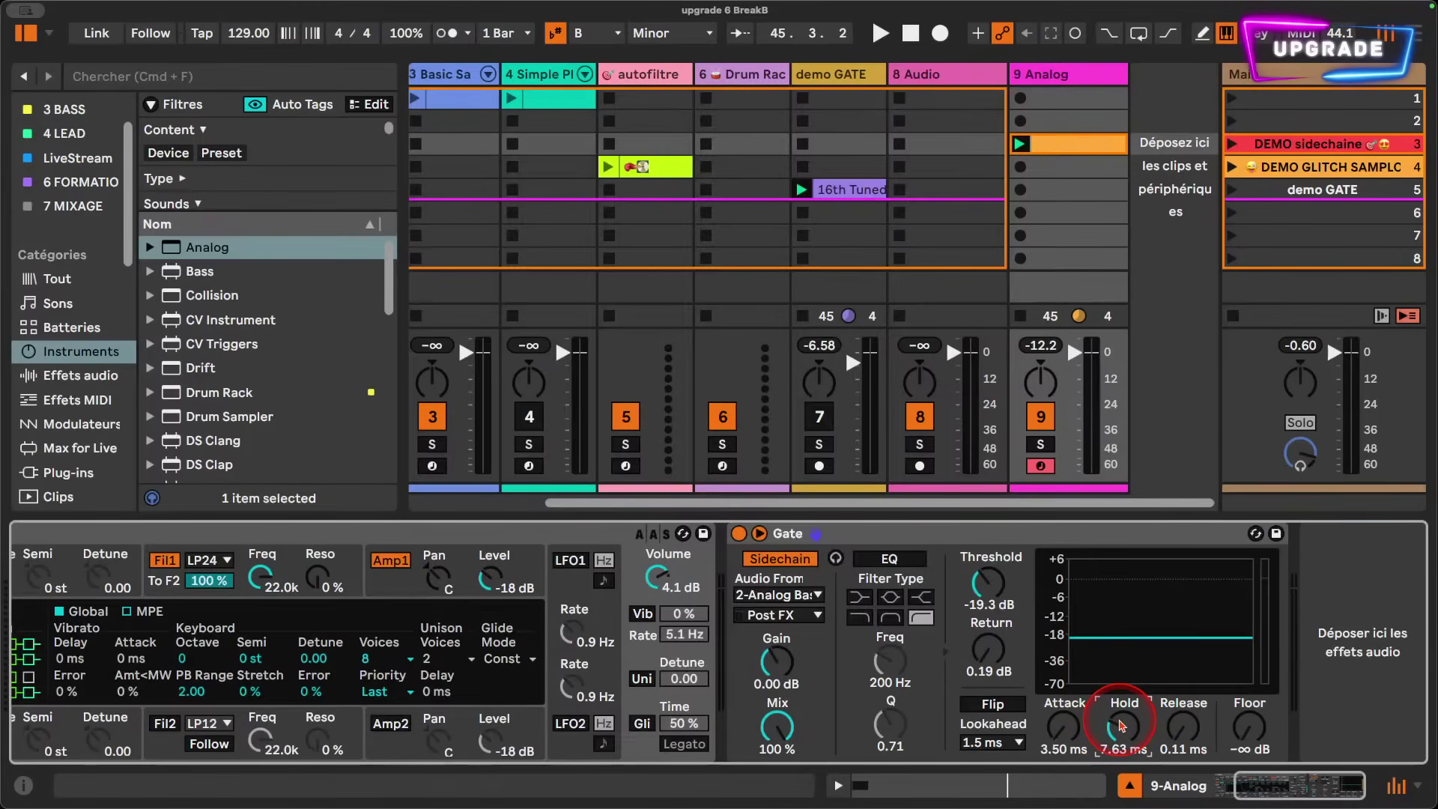
left_click_drag(1175, 731, 1182, 728)
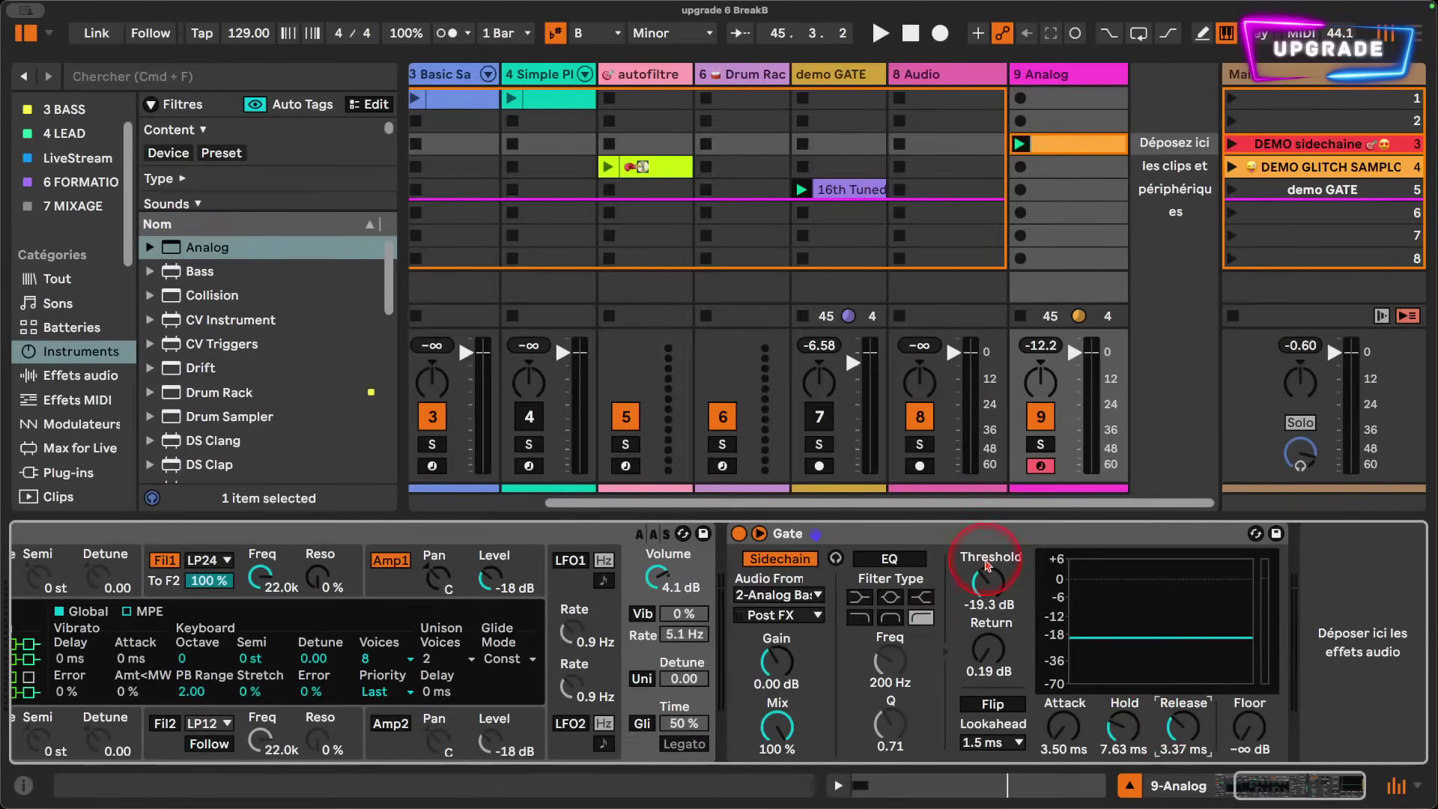
key("space")
mouse_move(1184, 733)
left_mouse_down()
mouse_move(1113, 750)
mouse_move(1181, 740)
mouse_move(1181, 727)
left_mouse_up()
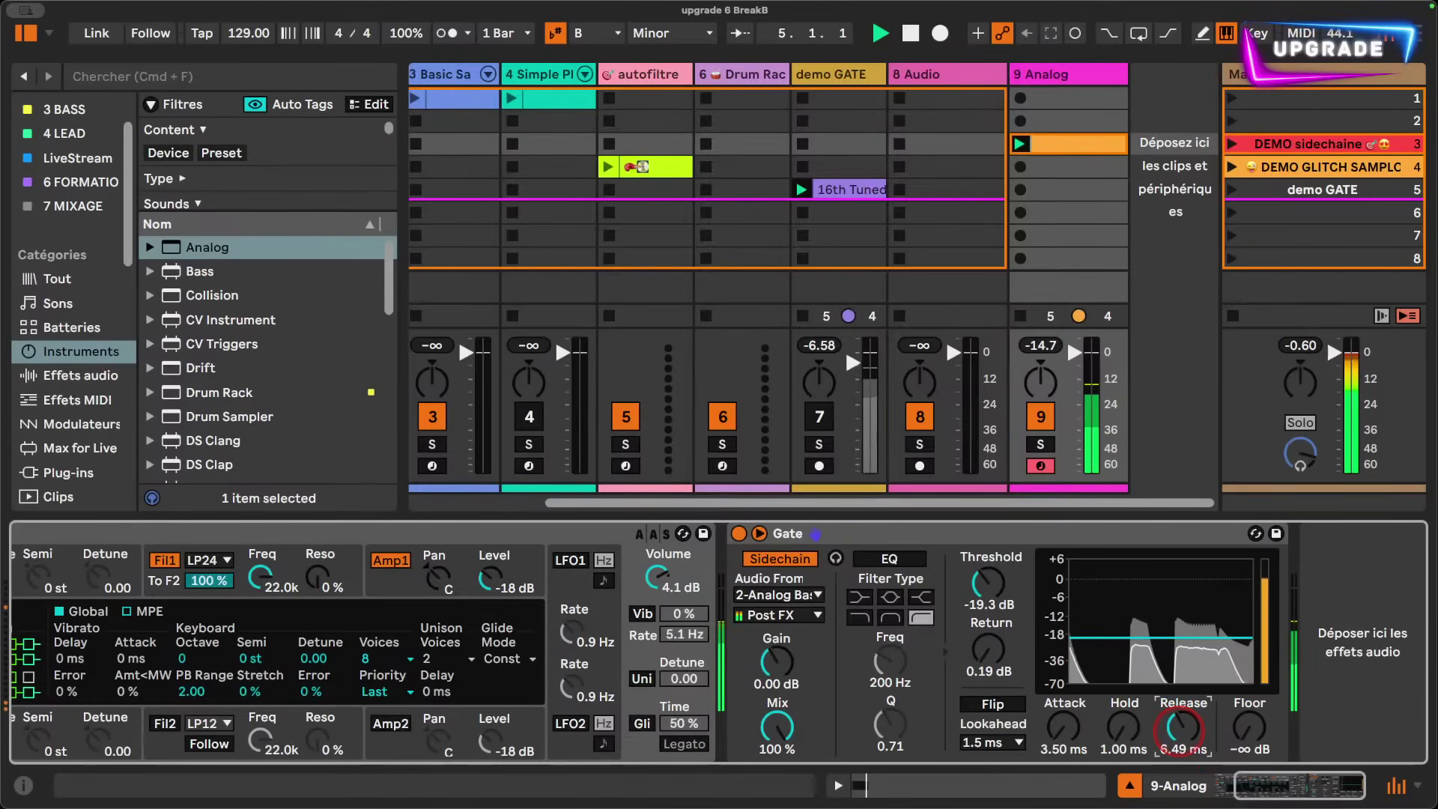
left_click_drag(986, 580, 987, 588)
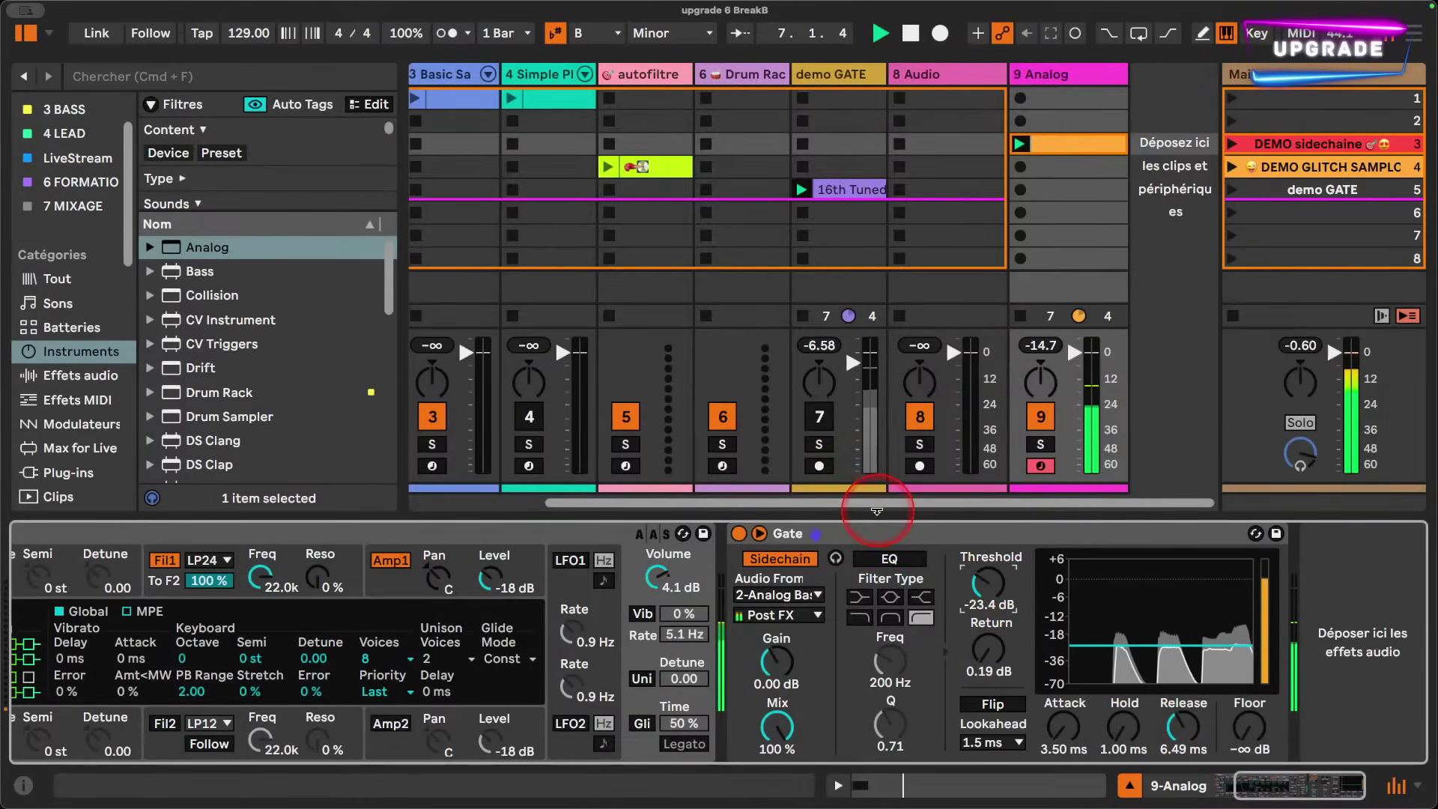
- Replace the Analog instrument with Wind.wav from the LiveStream collection and start playback
left_click(449, 529)
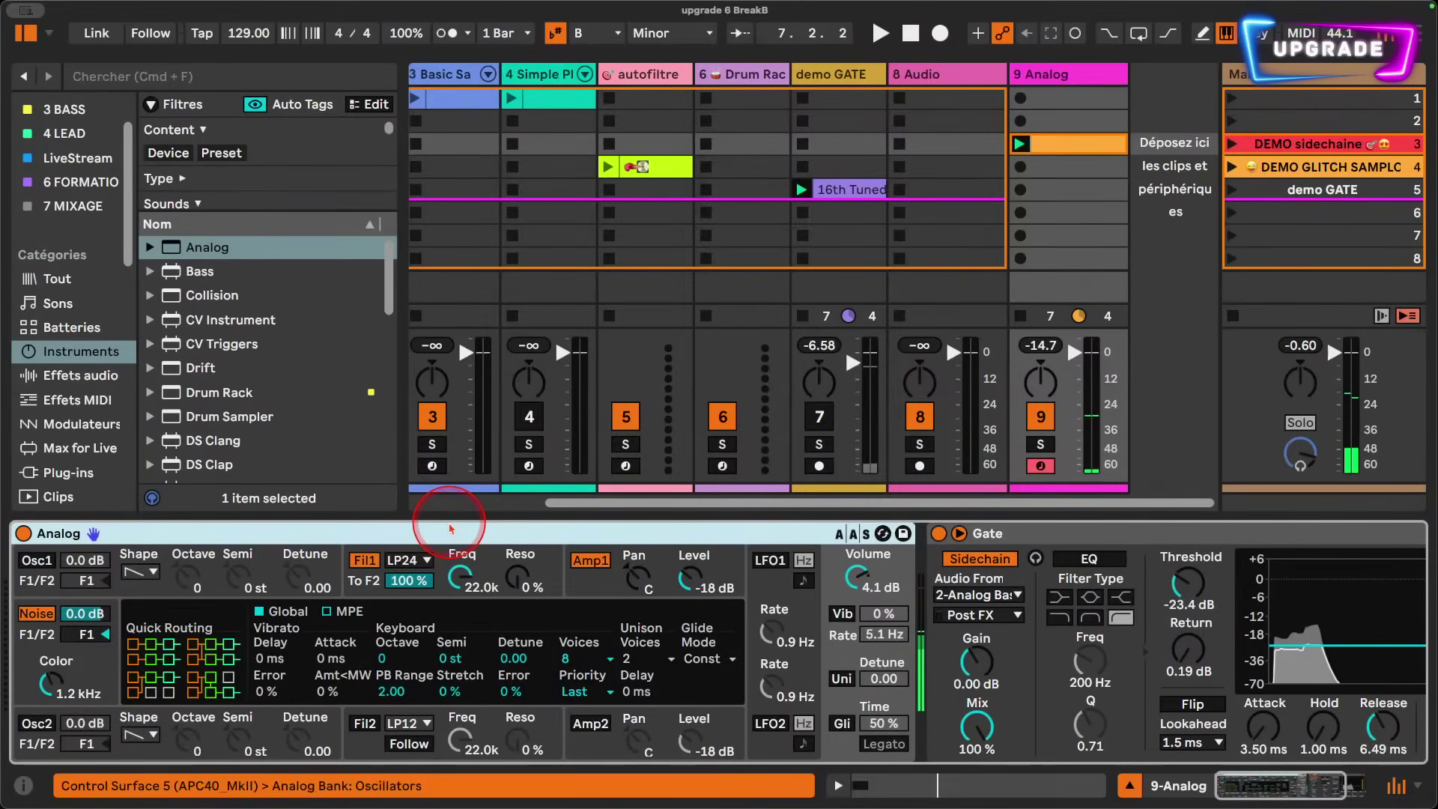
key("Delete")
scroll(82, 355, "down", 2)
scroll(83, 355, "down", 1)
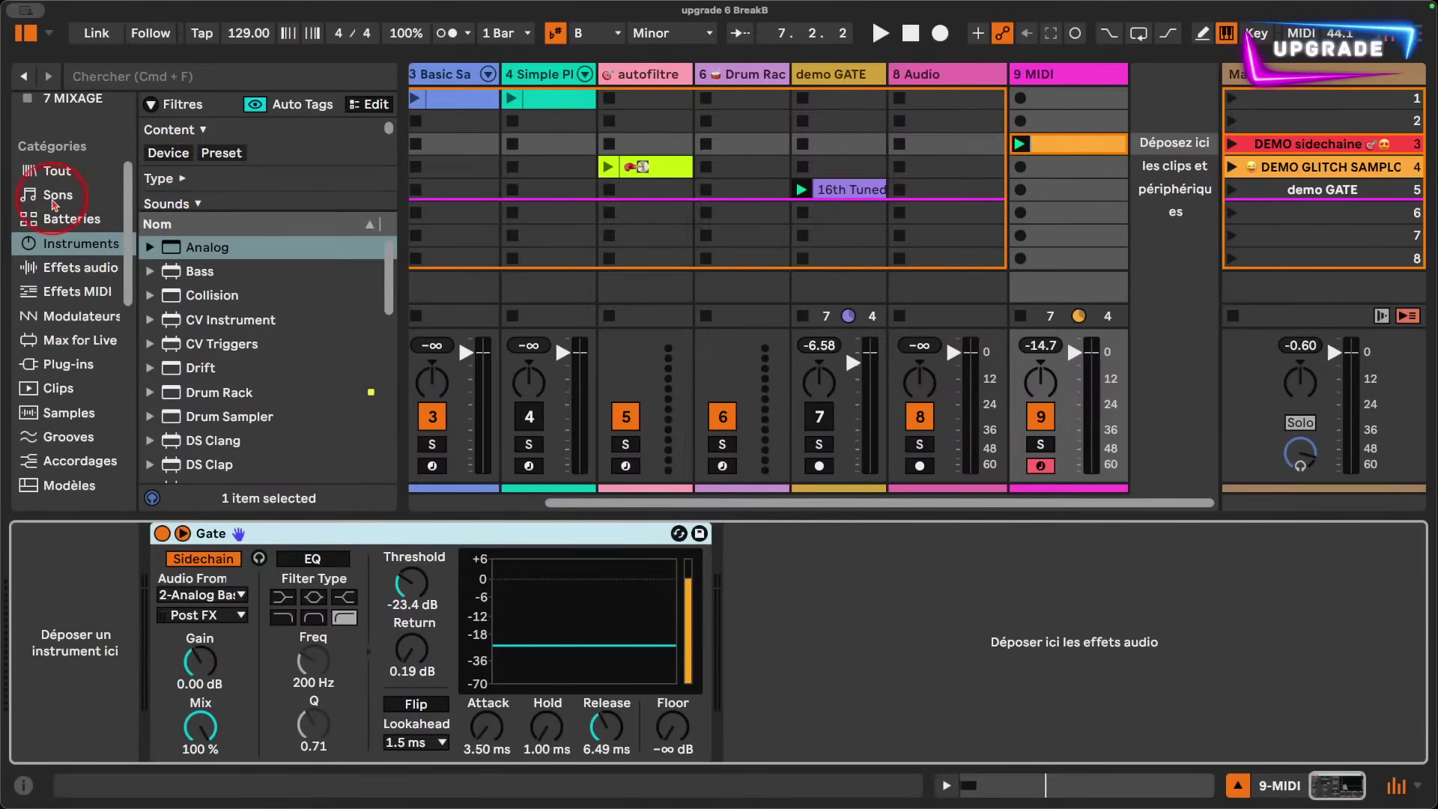
scroll(63, 191, "up", 3)
left_click(78, 233)
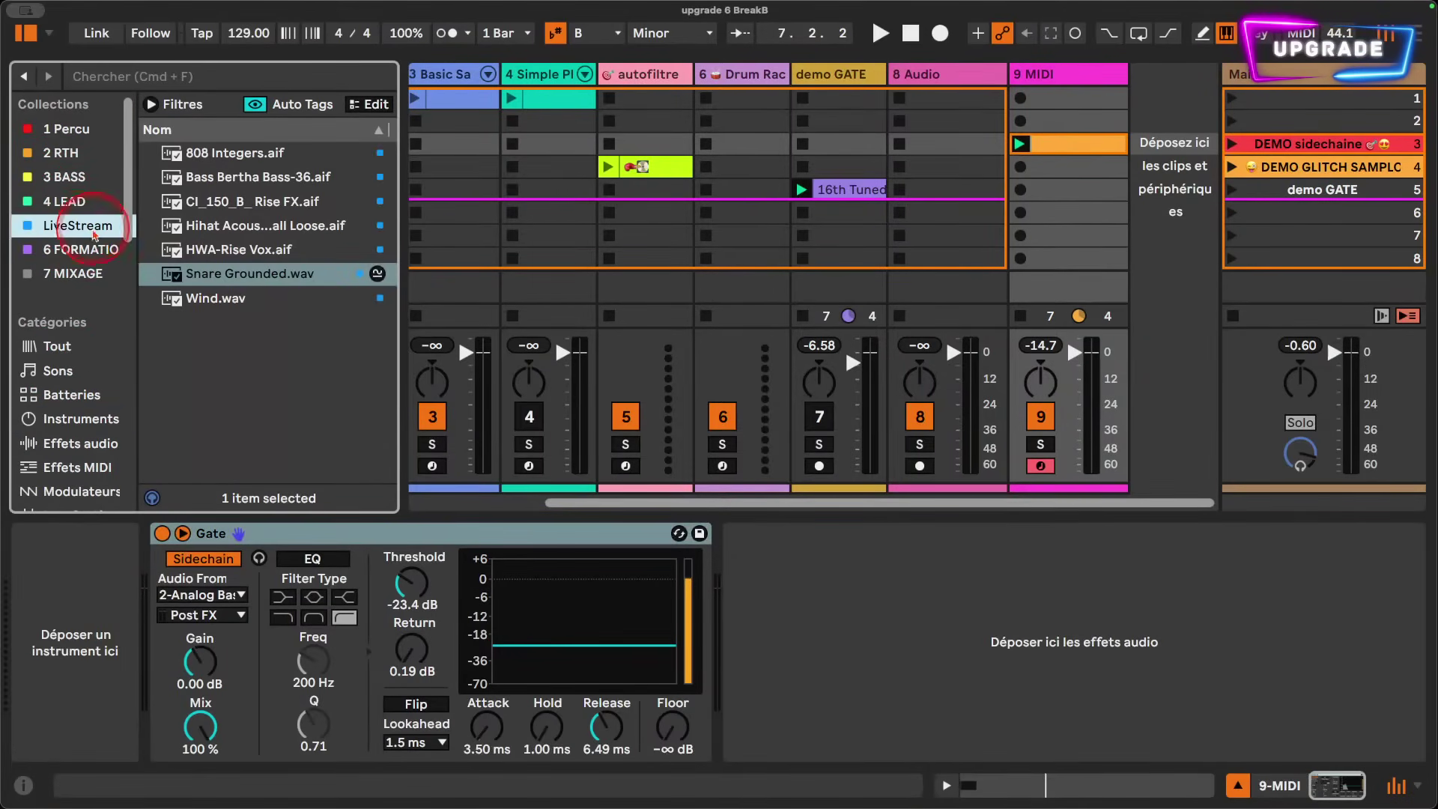
left_click_drag(231, 300, 161, 590)
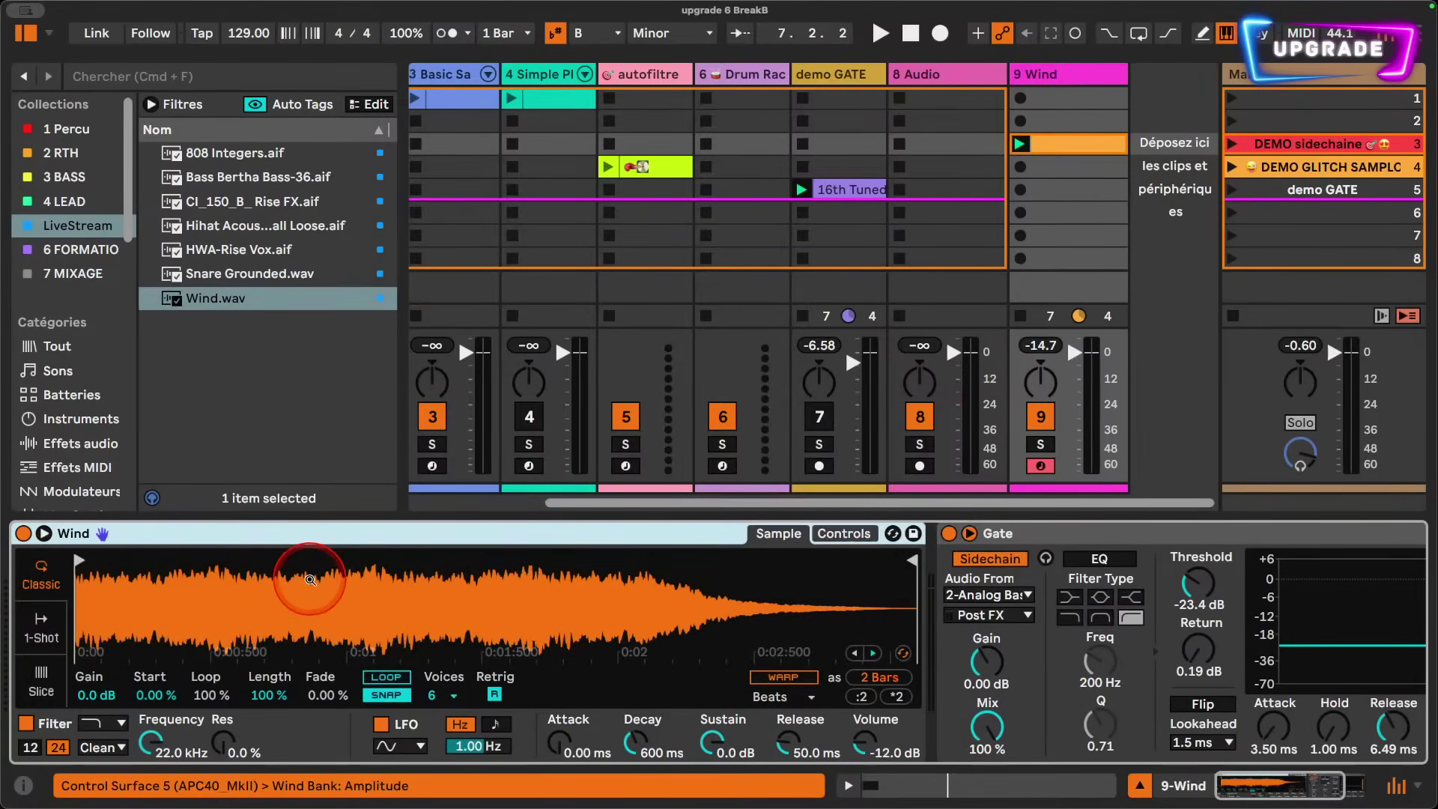
key("space")
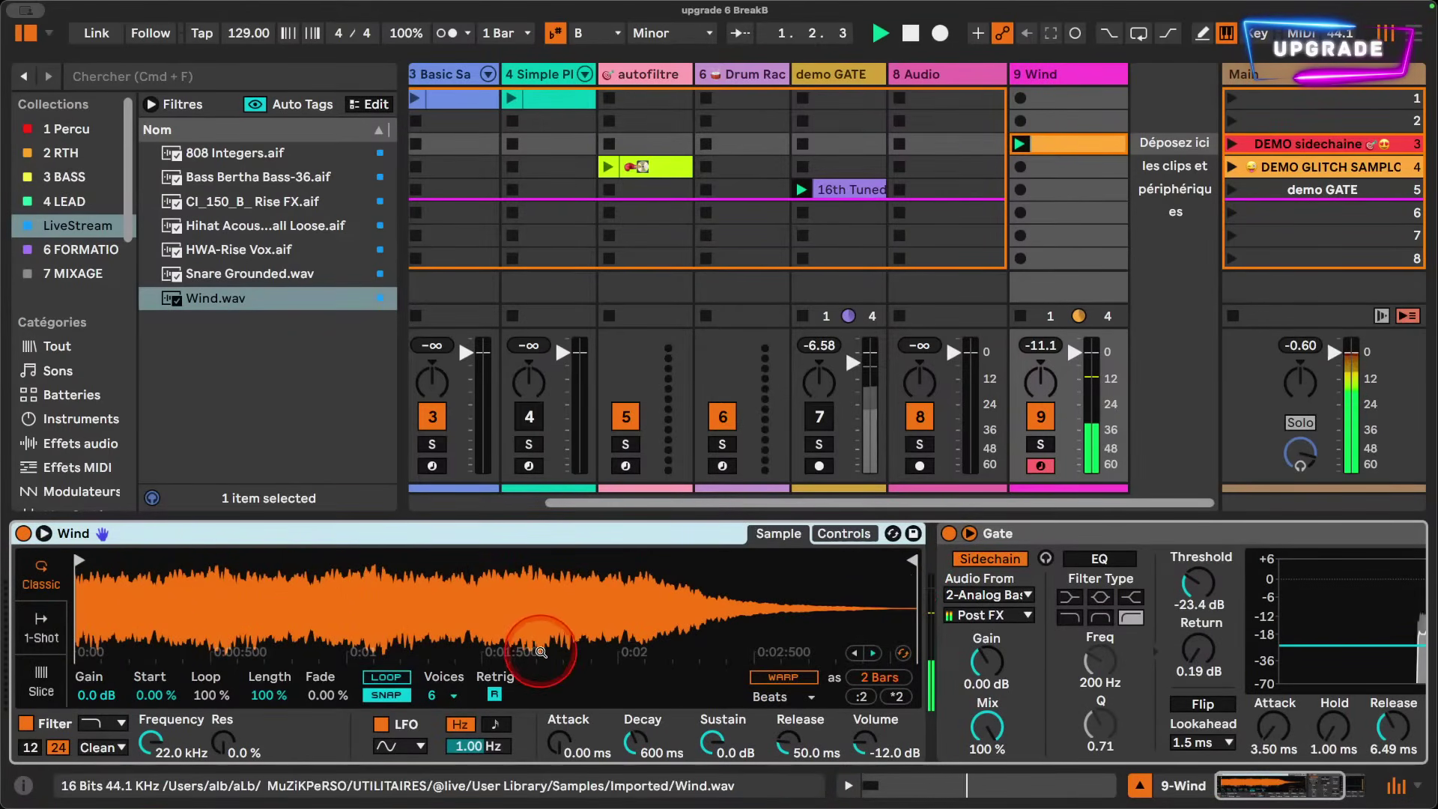
- Set the Gate's threshold to -31.8 dB and switch its sidechain source to Melt Kit's Hihat Closed Short Pre FX signal
scroll(793, 621, "right", 5)
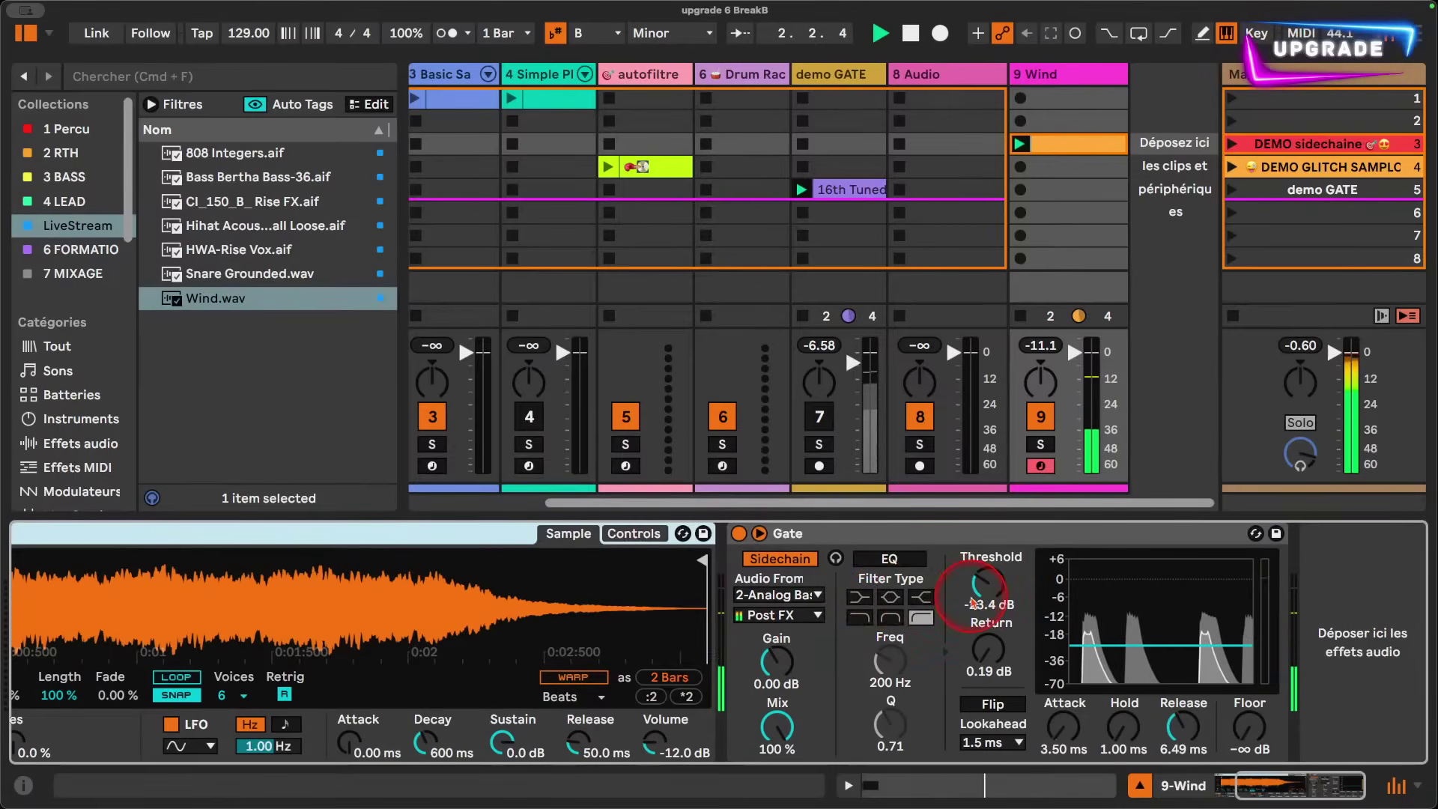
left_click(988, 583)
left_click_drag(988, 583, 989, 600)
left_click(779, 596)
left_click(781, 638)
left_click(779, 596)
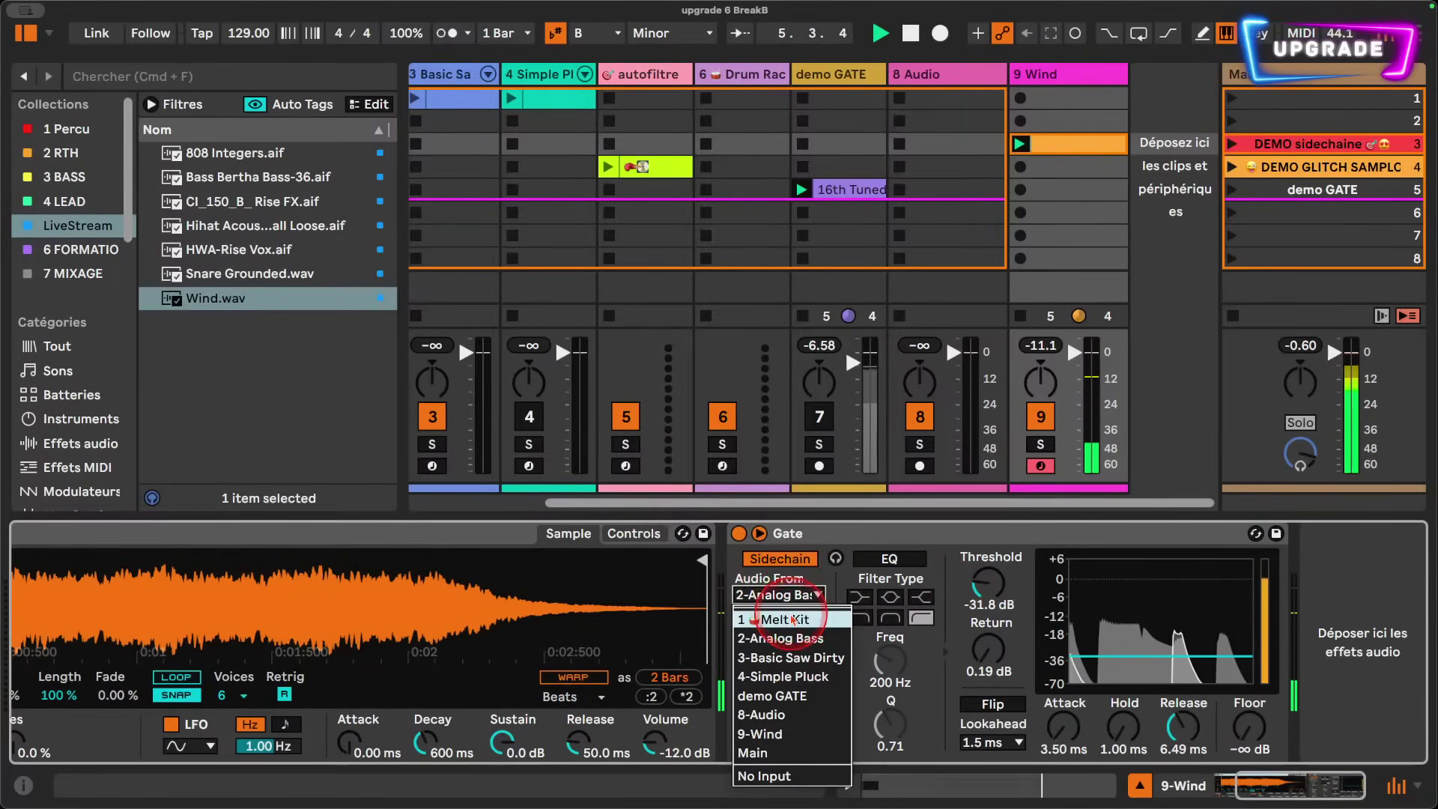
left_click(785, 619)
left_click(788, 619)
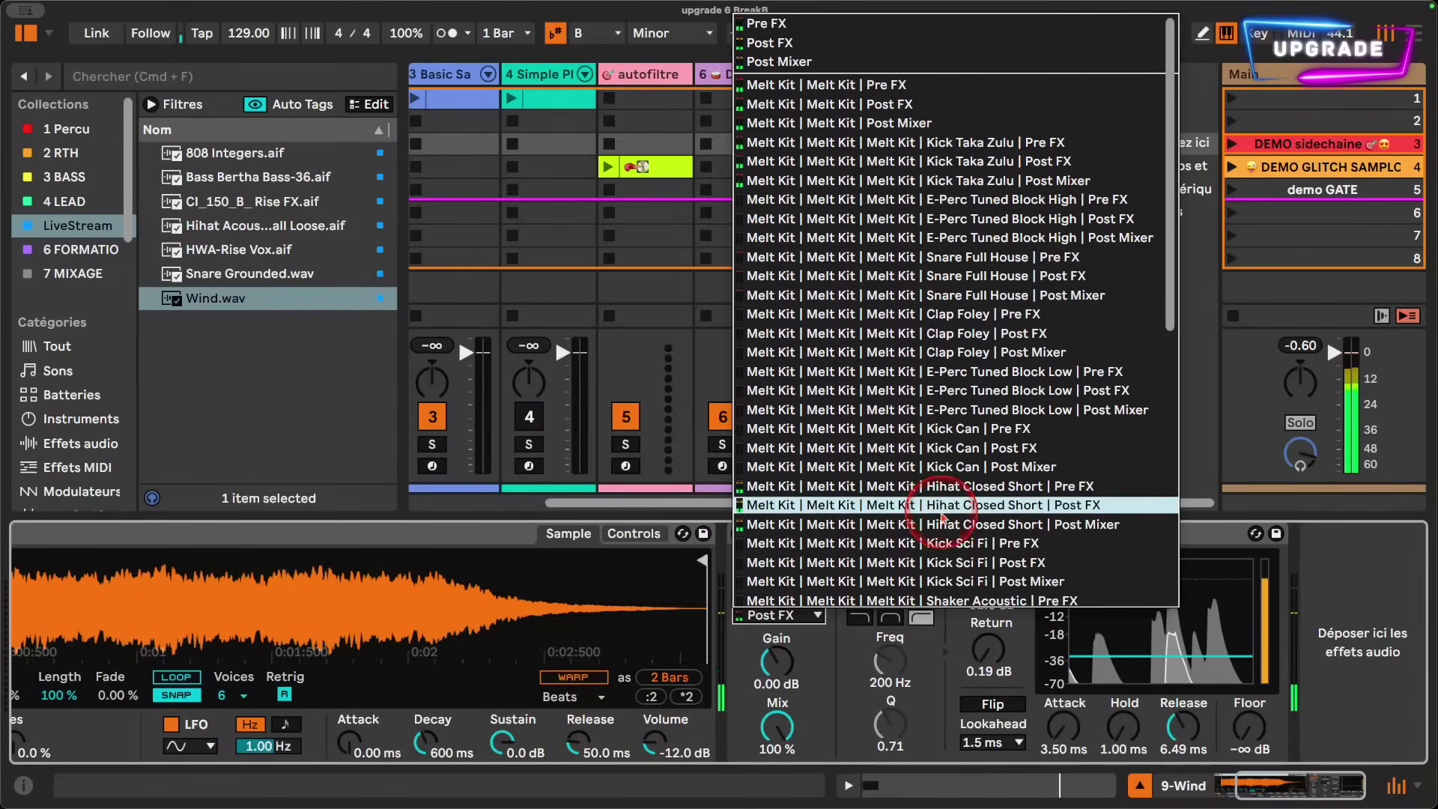
left_click(936, 489)
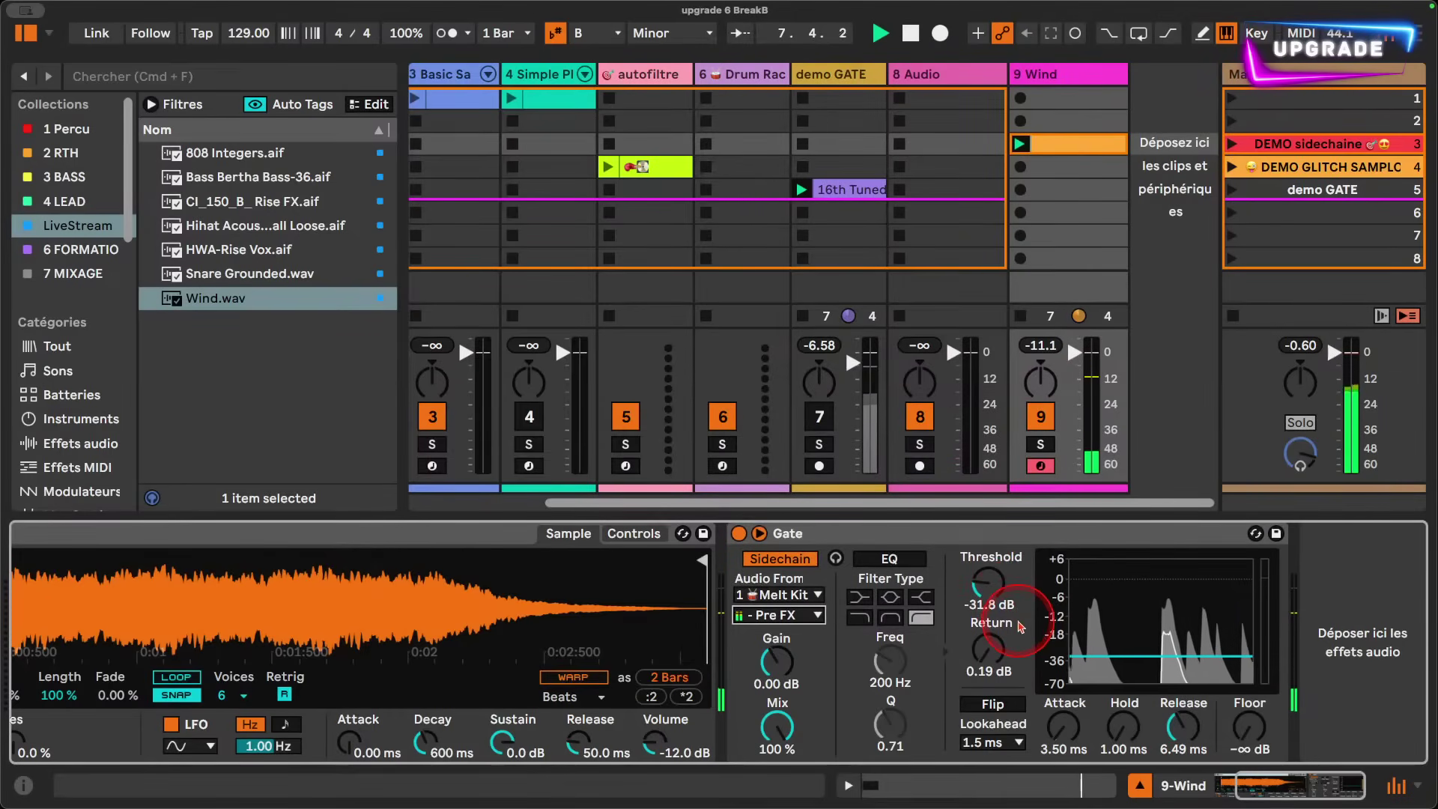
- Set the Gate's hold to 25.8 ms and raise its threshold to -18.9 dB
left_click_drag(989, 583, 989, 599)
left_click(1123, 727)
left_click_drag(1124, 726, 1124, 721)
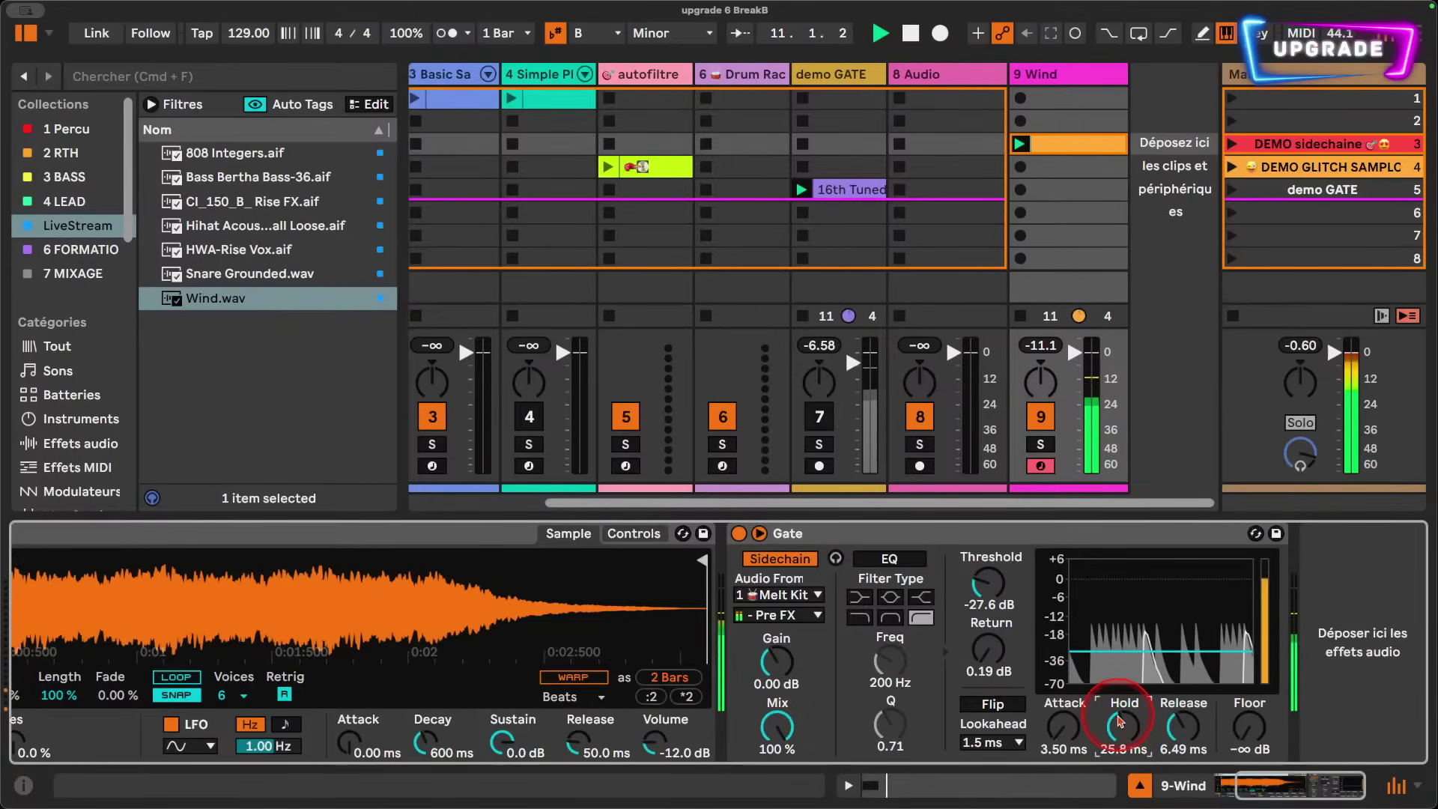
left_click(793, 615)
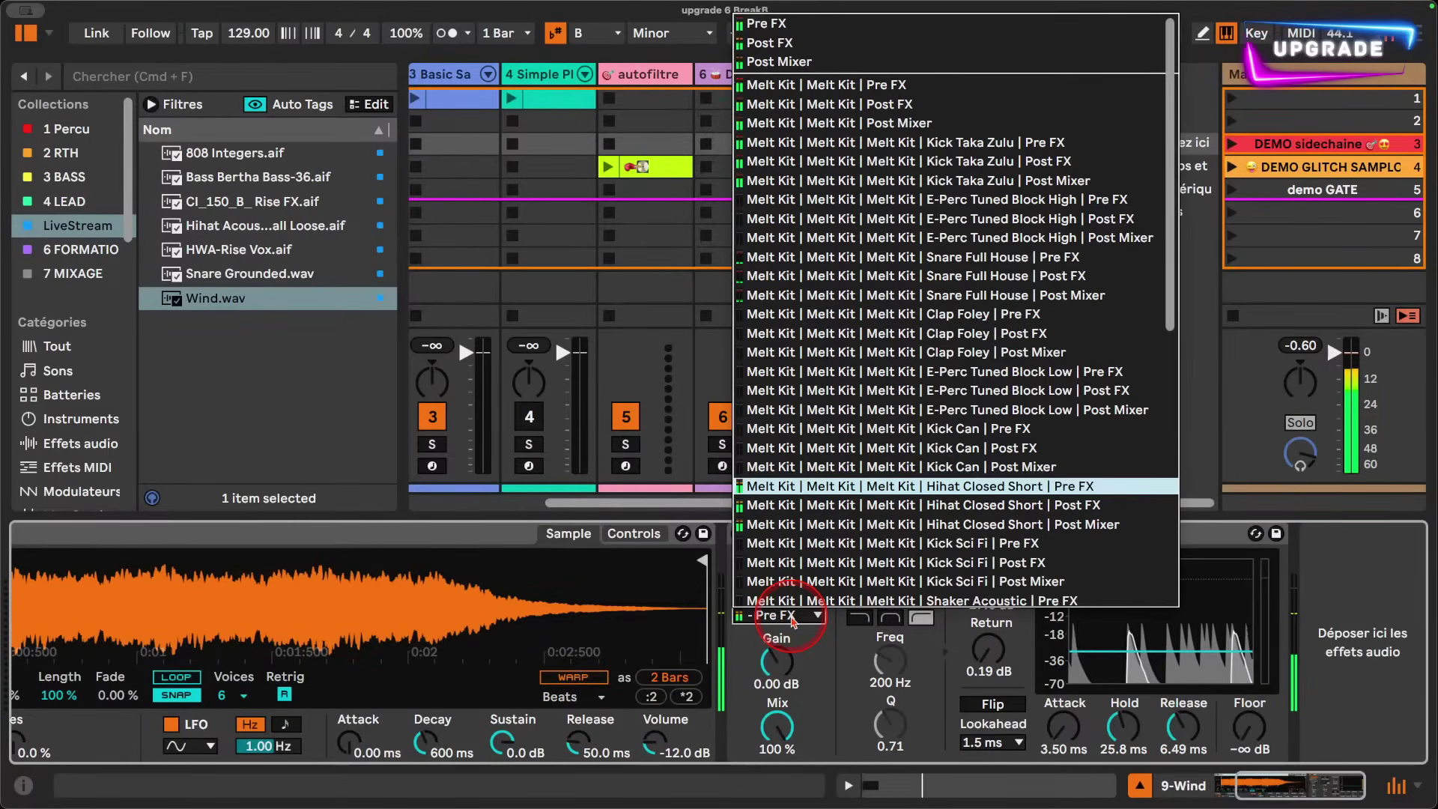
left_click(793, 617)
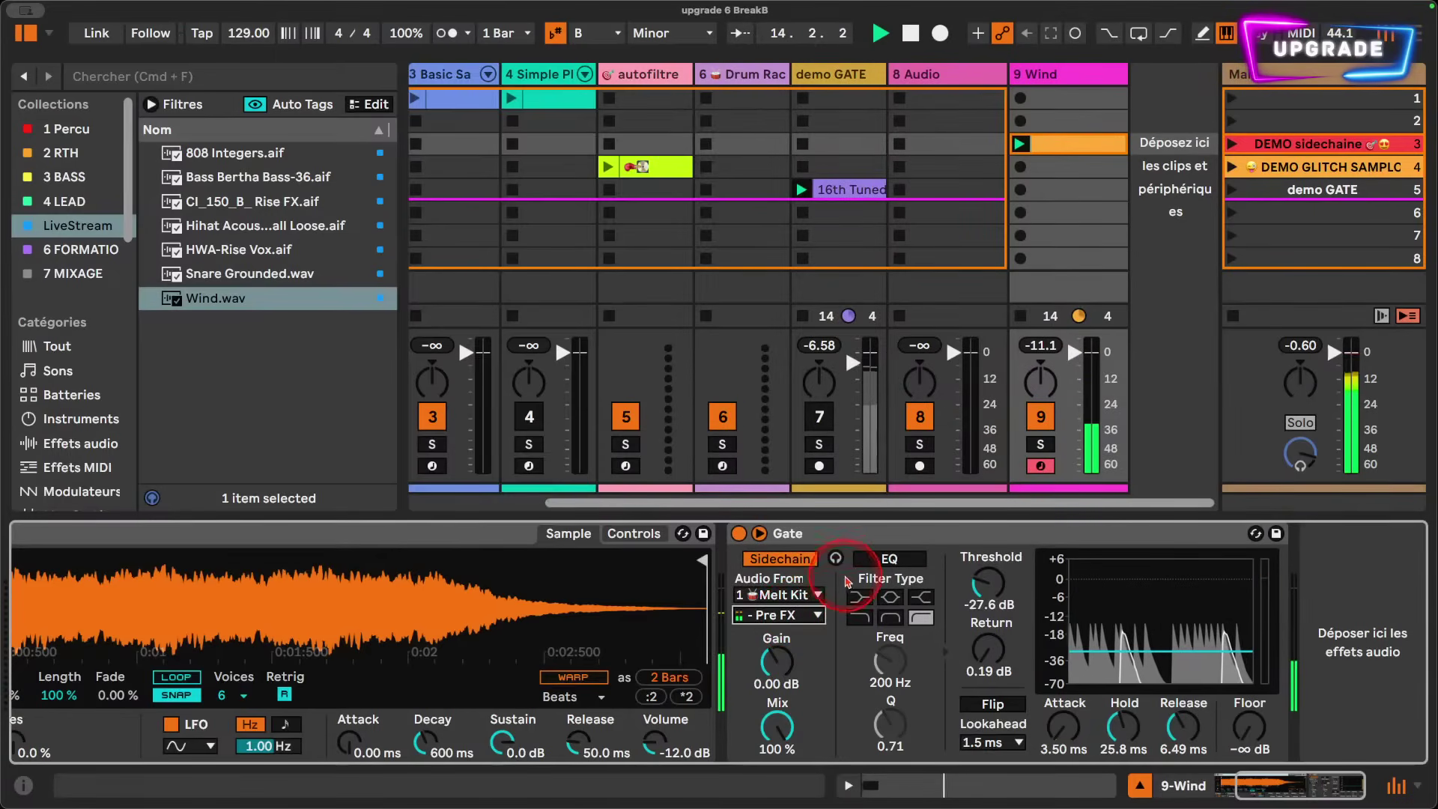
left_click_drag(995, 590, 995, 566)
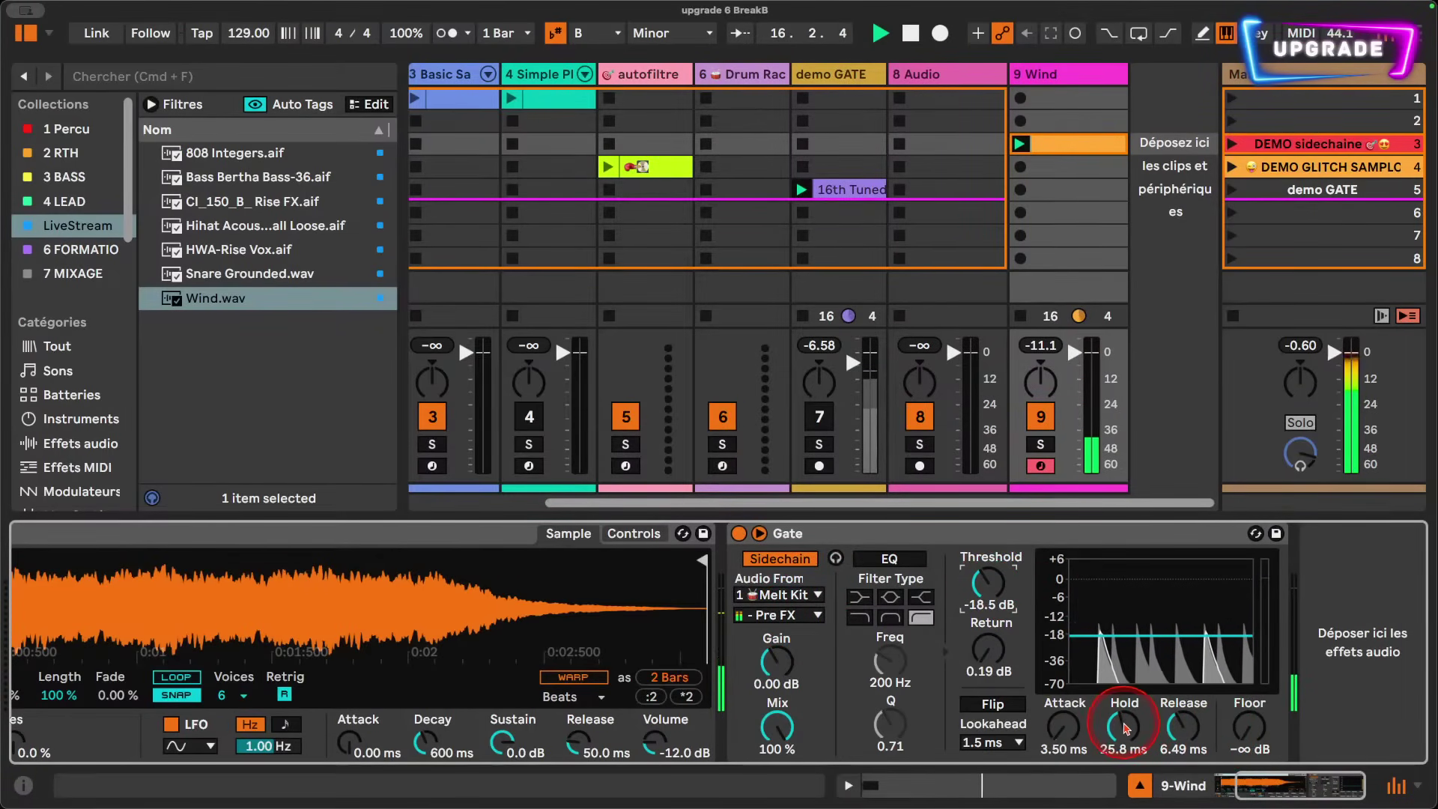
left_click_drag(983, 582, 984, 585)
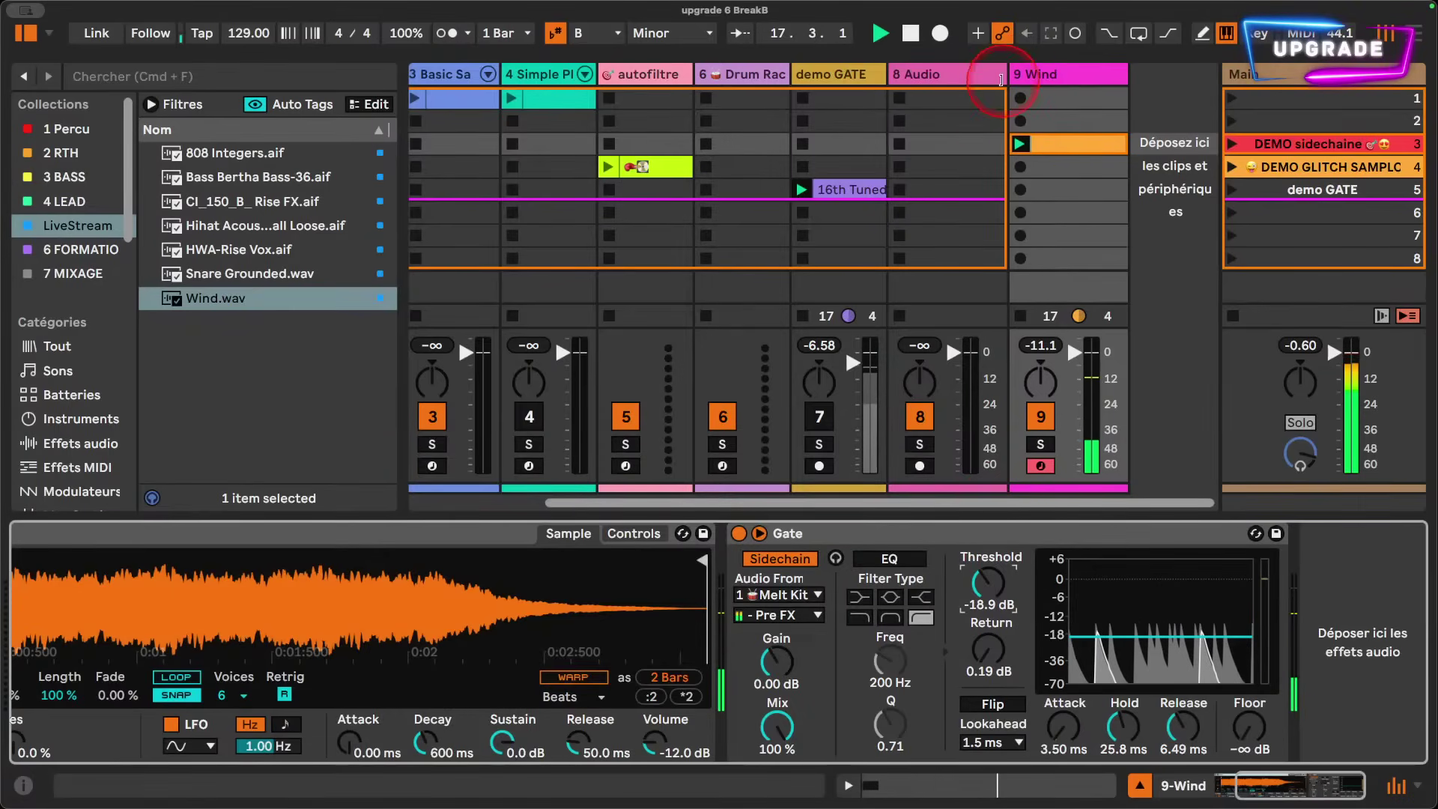
- Set the Wind sampler's release to 60.0 s
left_click_drag(577, 743, 576, 738)
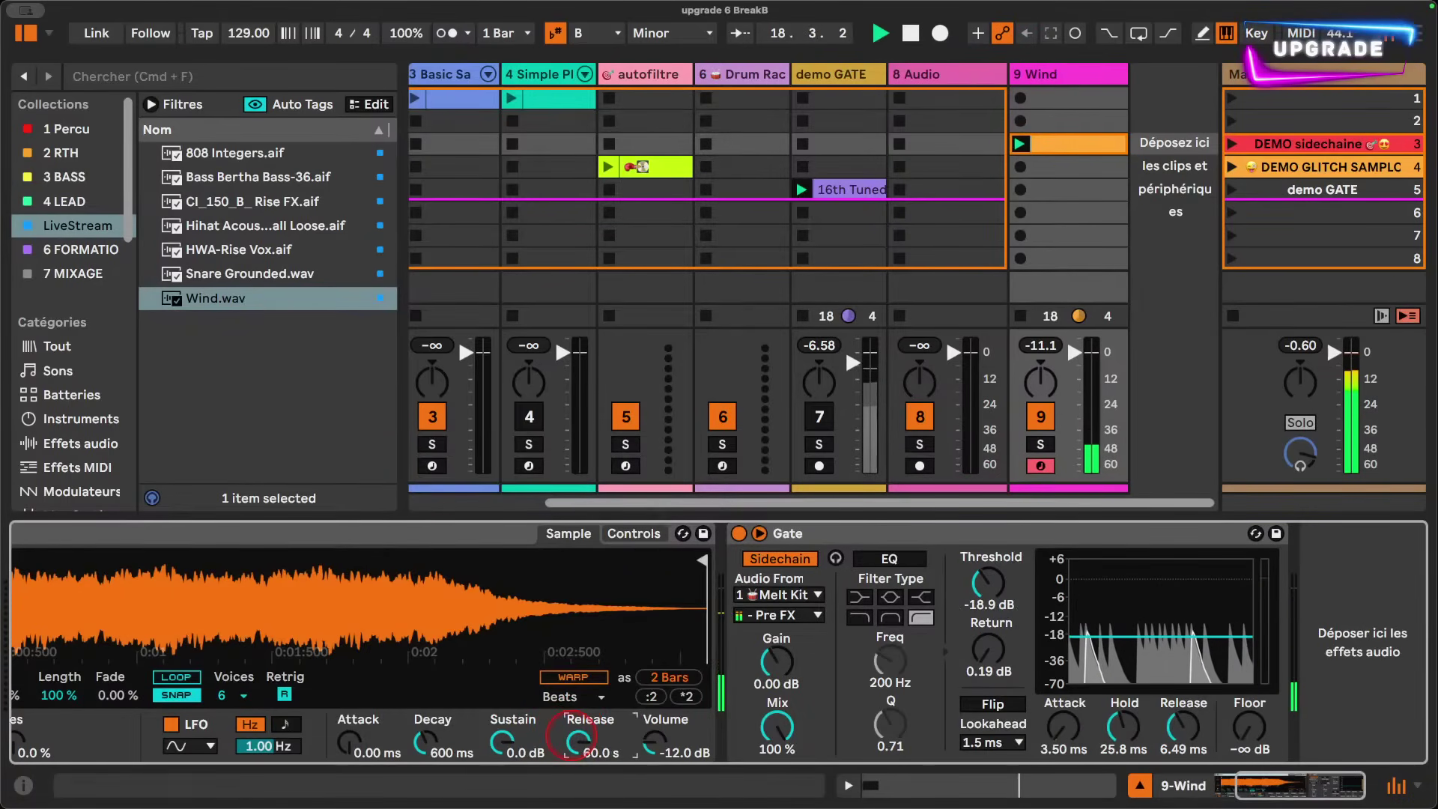
left_click(657, 744)
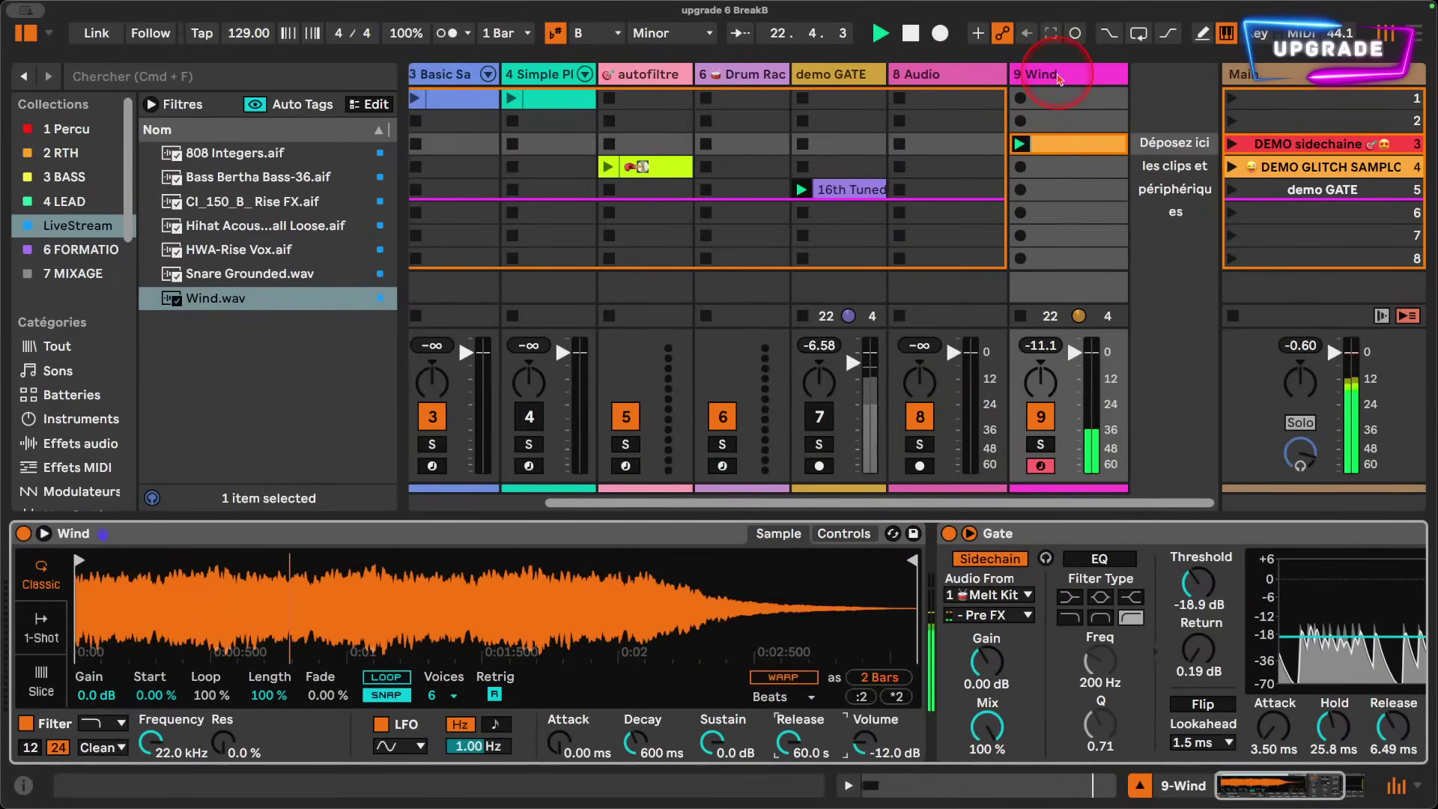
- Inspect the note in the Wind track's clip, return to the device chain and select the Wind sampler
left_click(1049, 145)
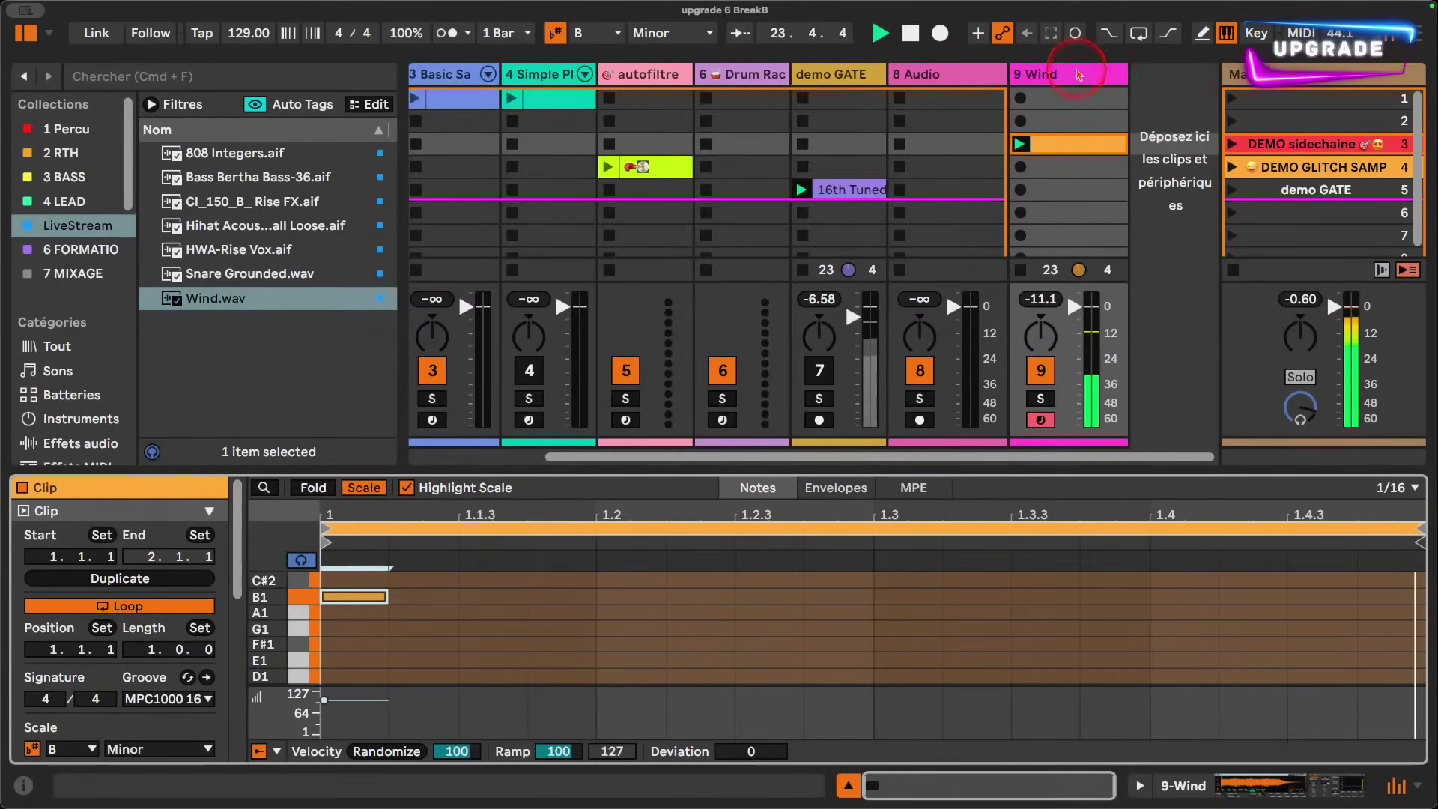
key("shift+Tab")
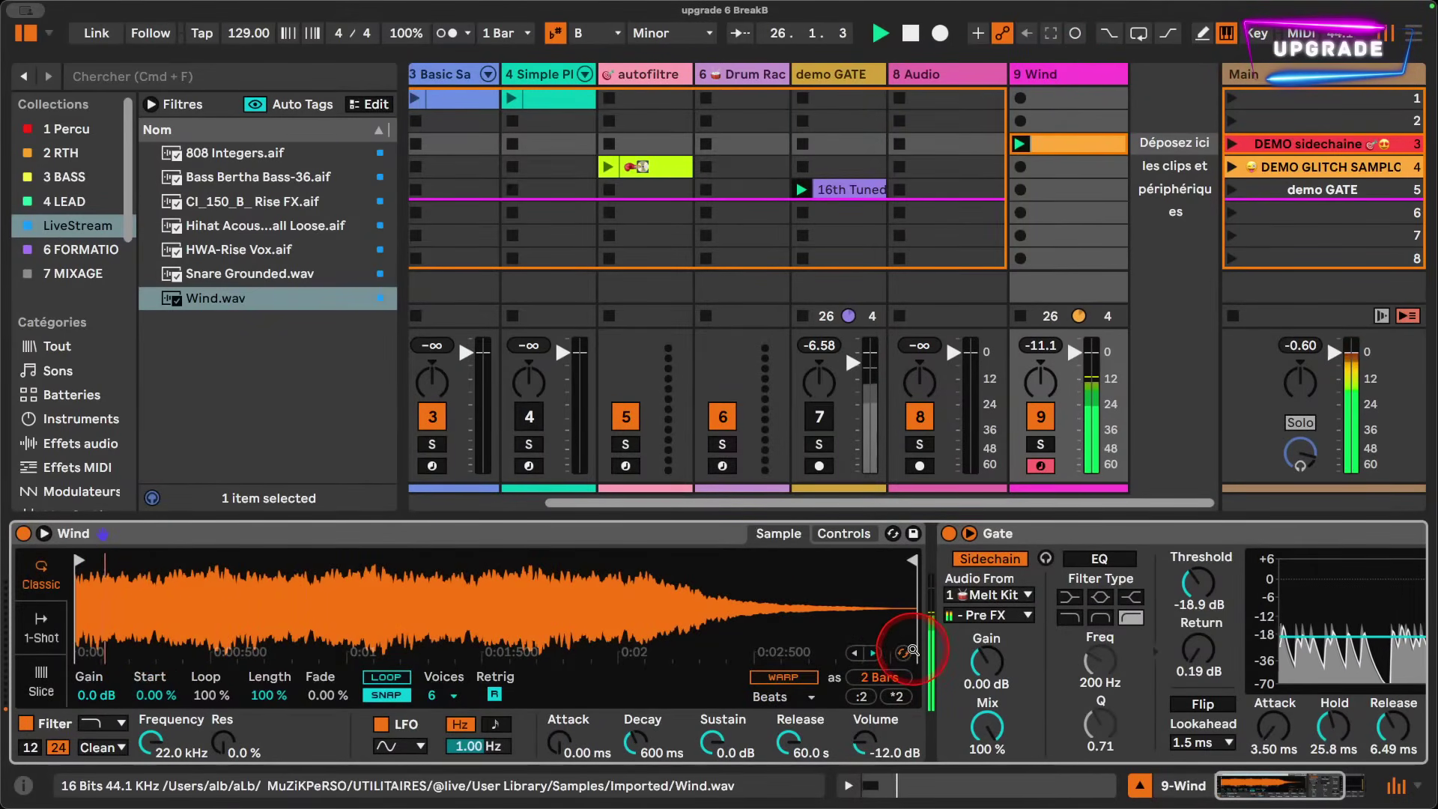
scroll(899, 652, "right", 5)
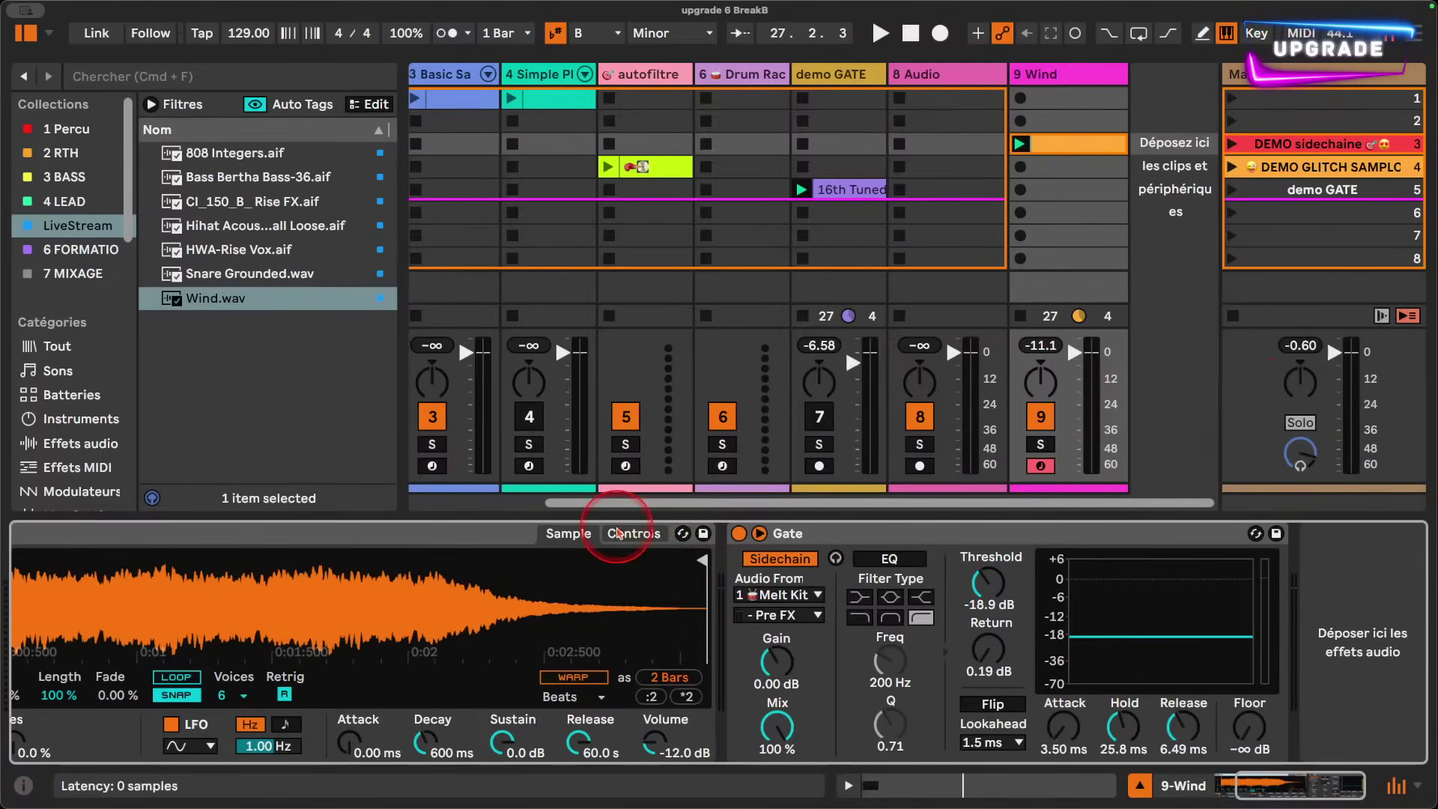
left_click(468, 542)
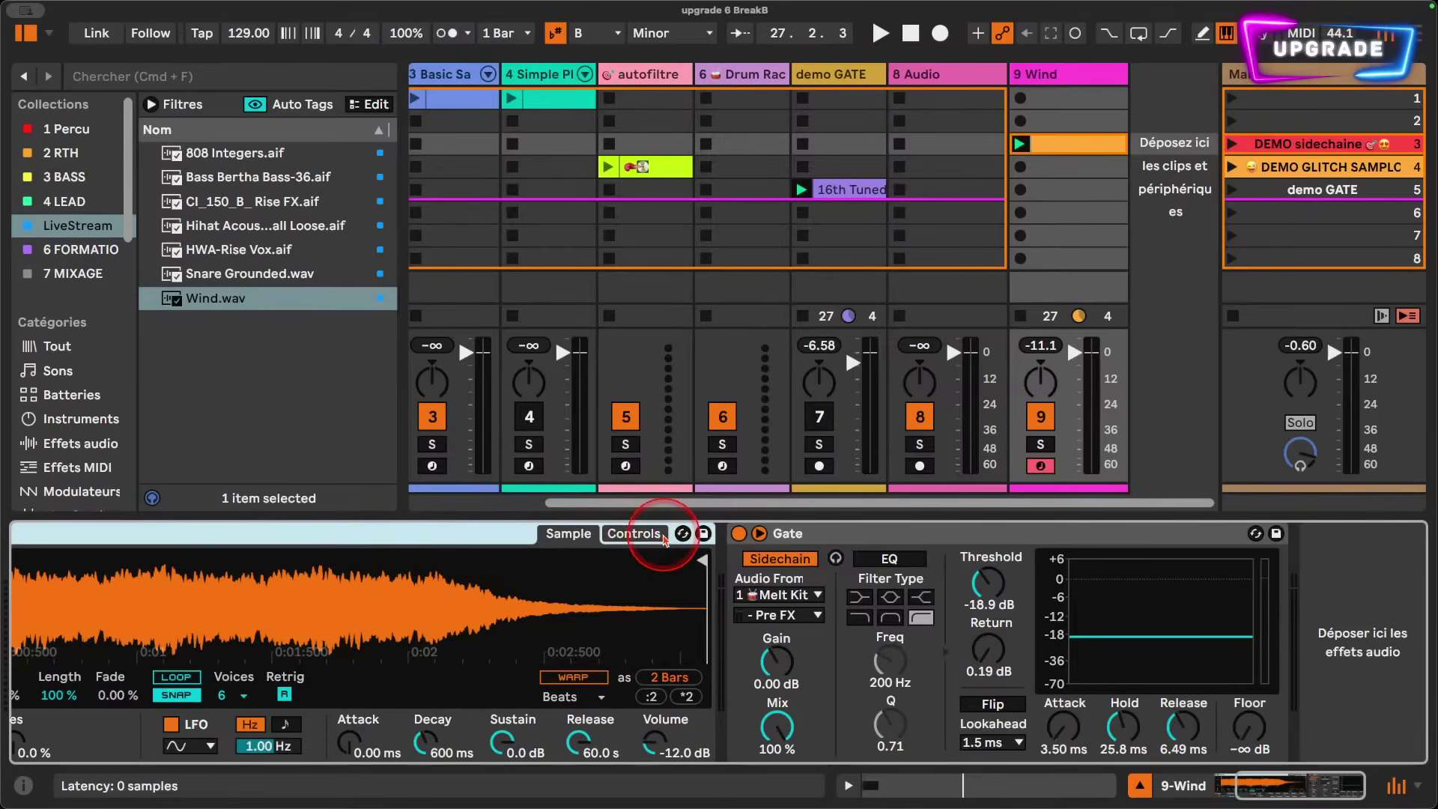